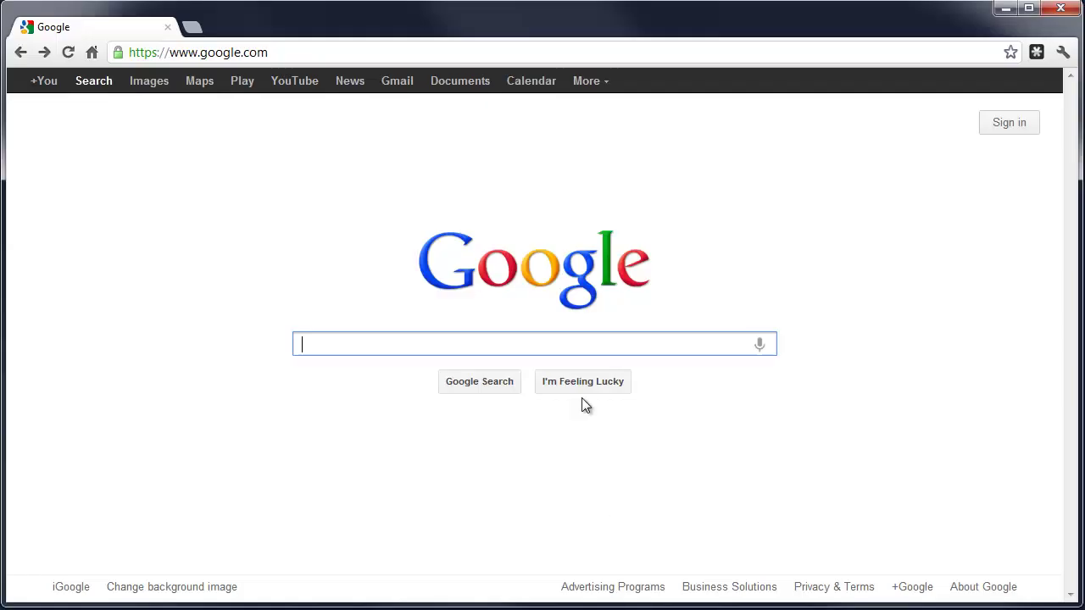
Enter the query 'ferrari' in the Google search box
text(fe)
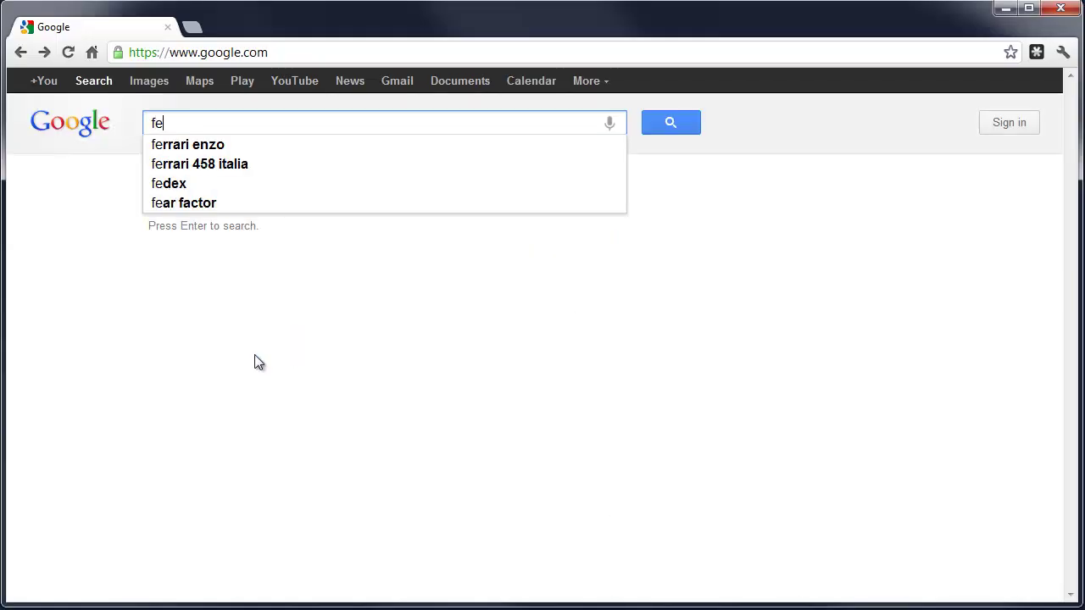
text(rrari)
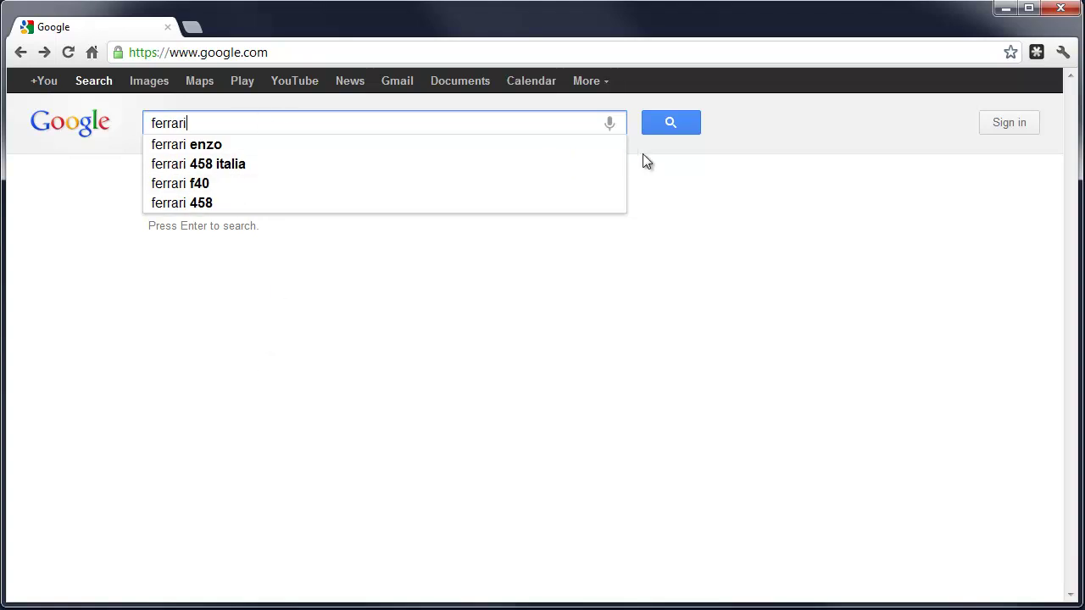
Run the ferrari search and switch to the image results
click(655, 123)
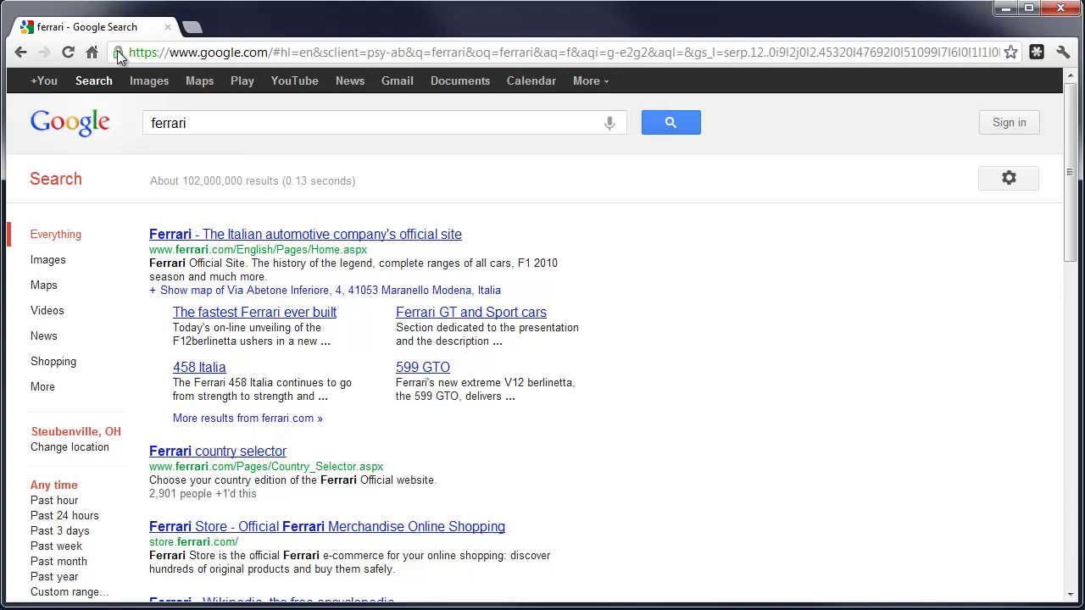
click(144, 81)
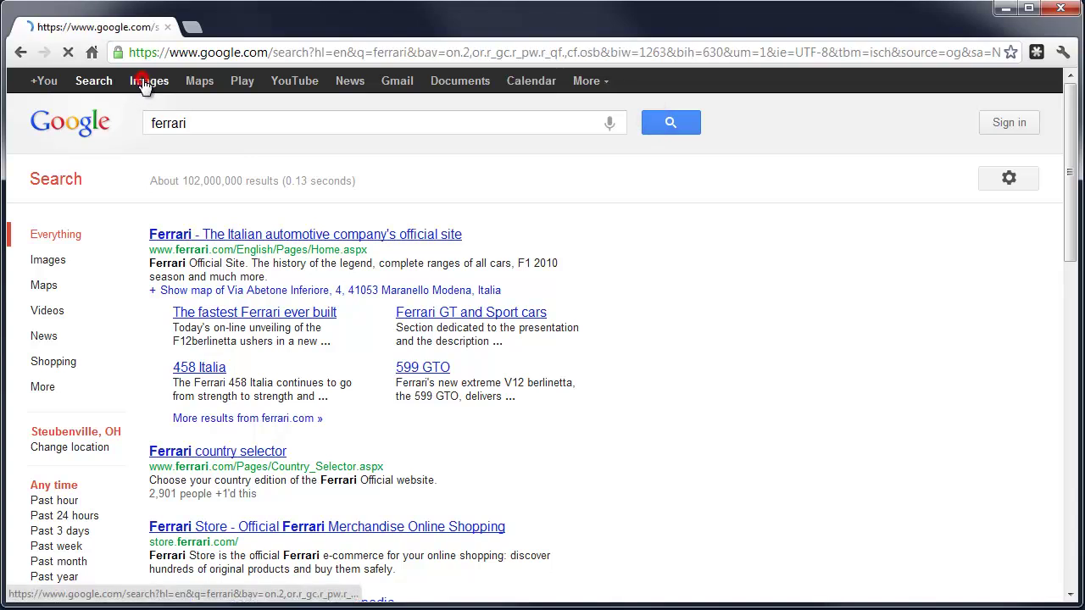
click(1069, 517)
click(1069, 519)
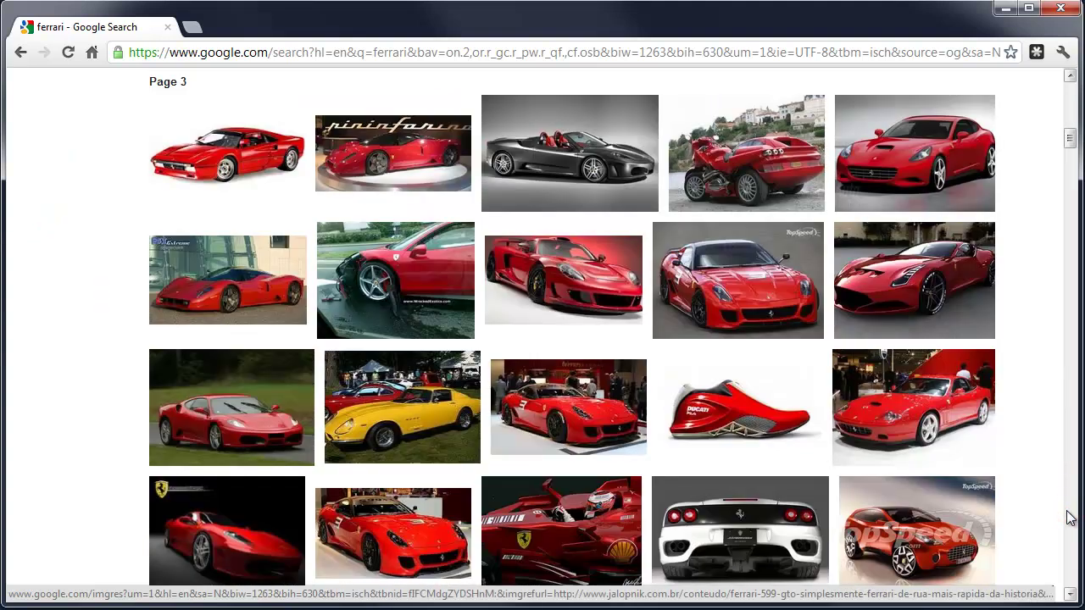
click(1070, 519)
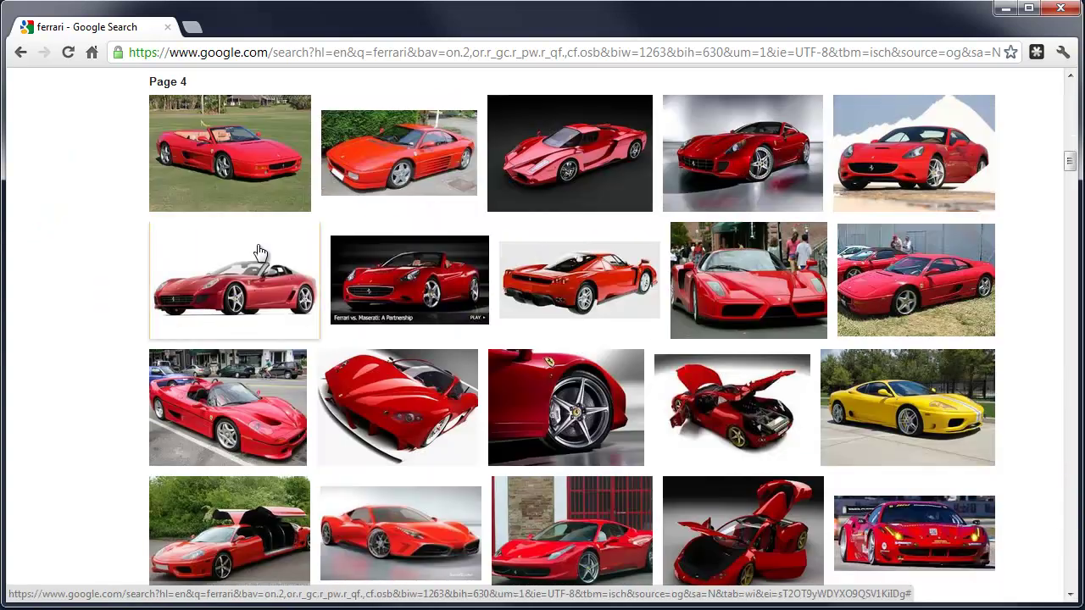
Open the red Ferrari convertible photo at full size and copy it to the clipboard
click(231, 146)
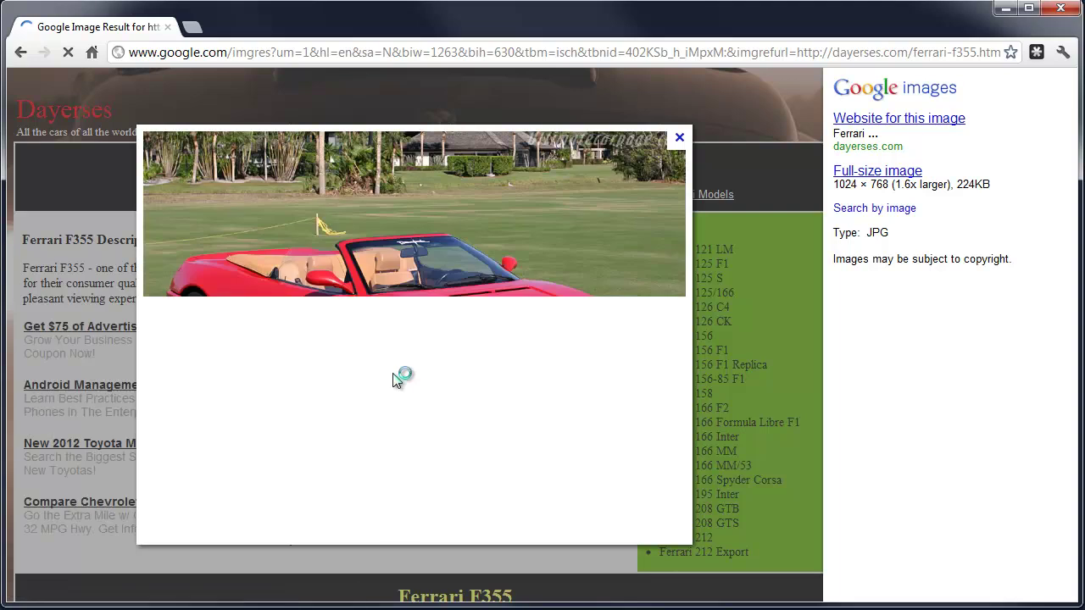
click(423, 349)
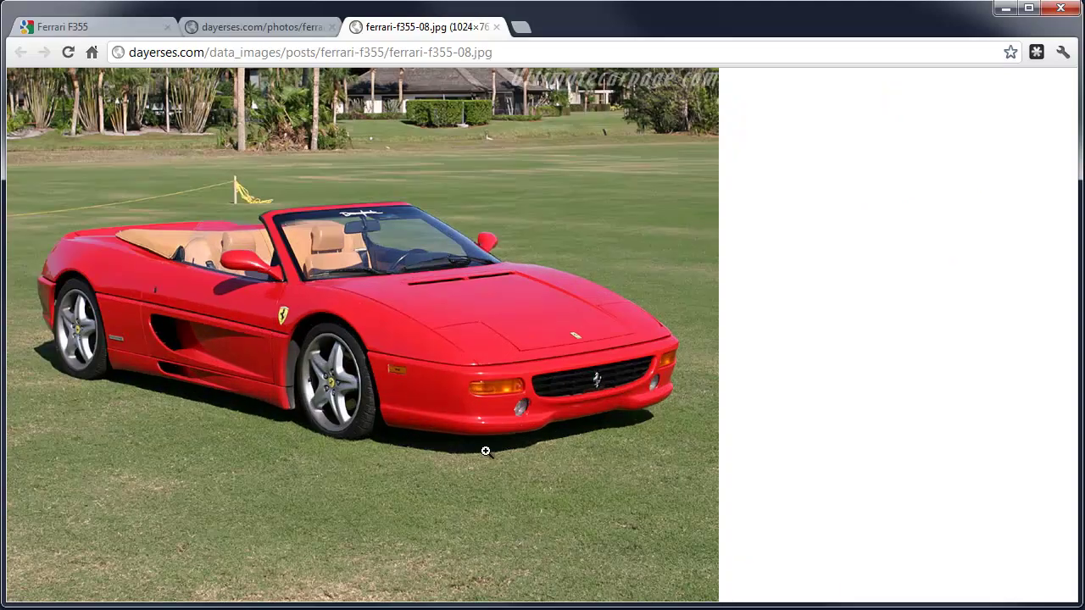
right_click(259, 322)
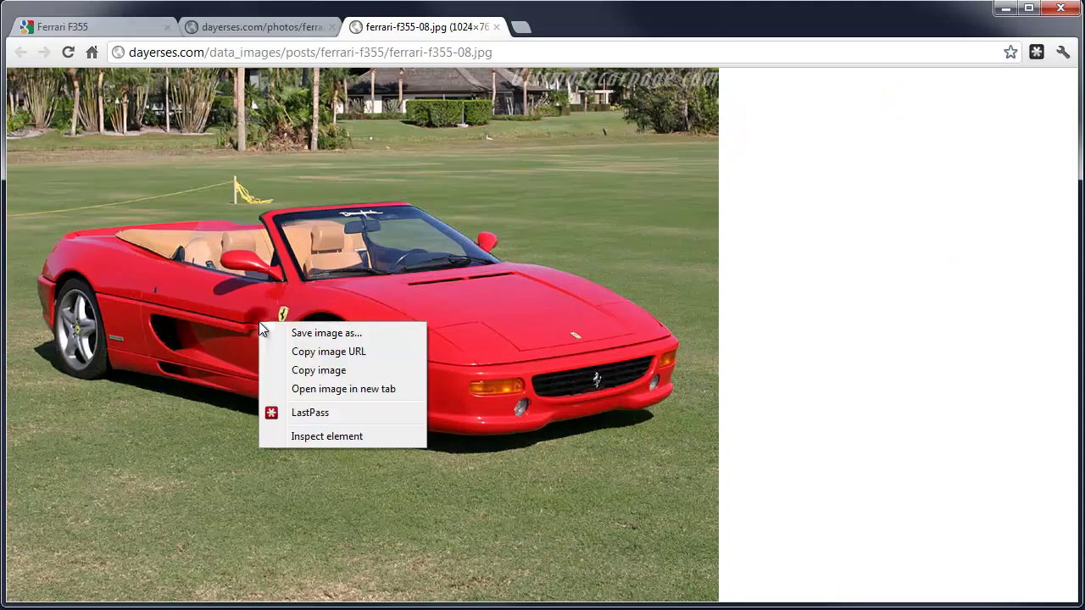
click(311, 373)
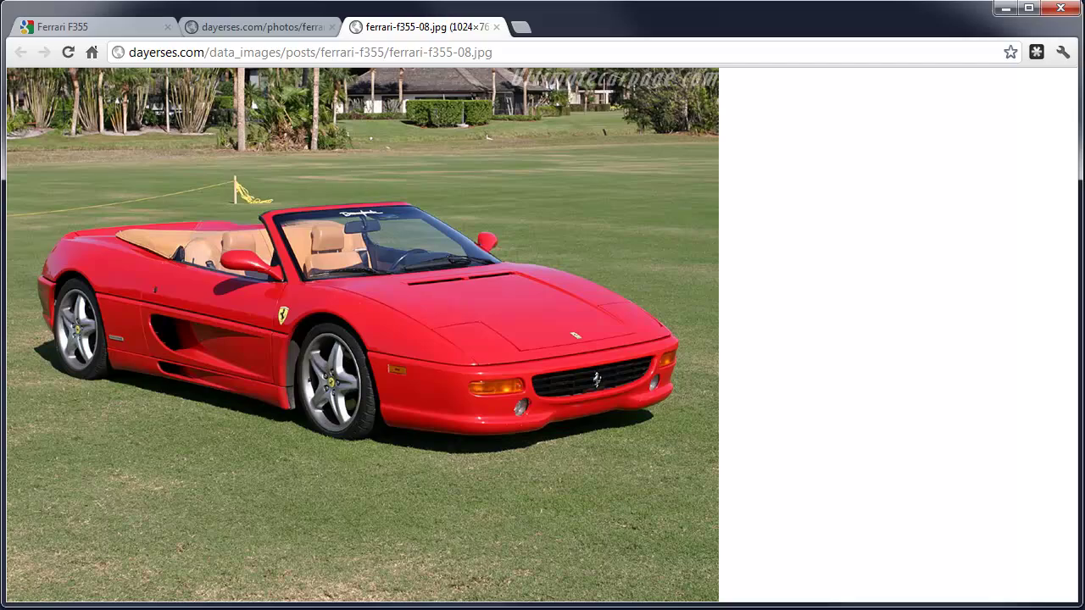
In Photoshop Elements, create a new image from the clipboard's Ferrari photo
key(alt+Tab)
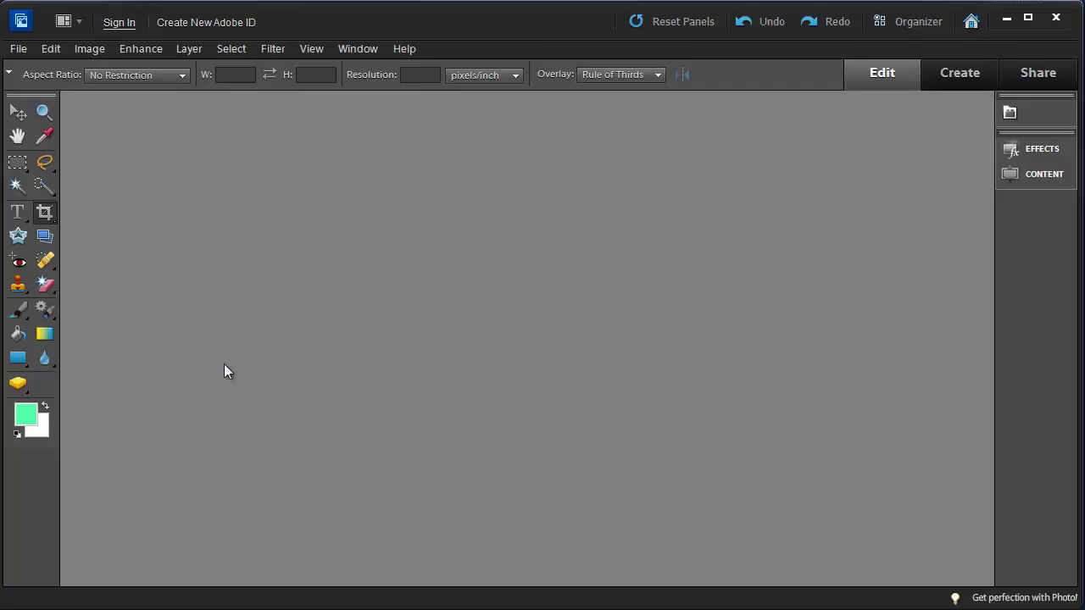
click(19, 51)
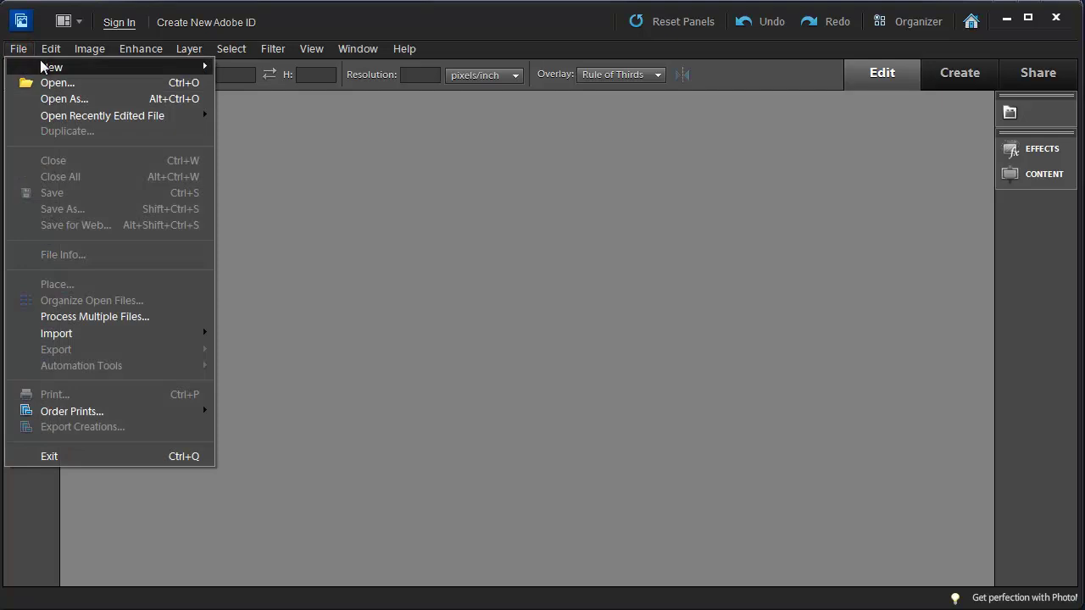
mouse_move(64, 68)
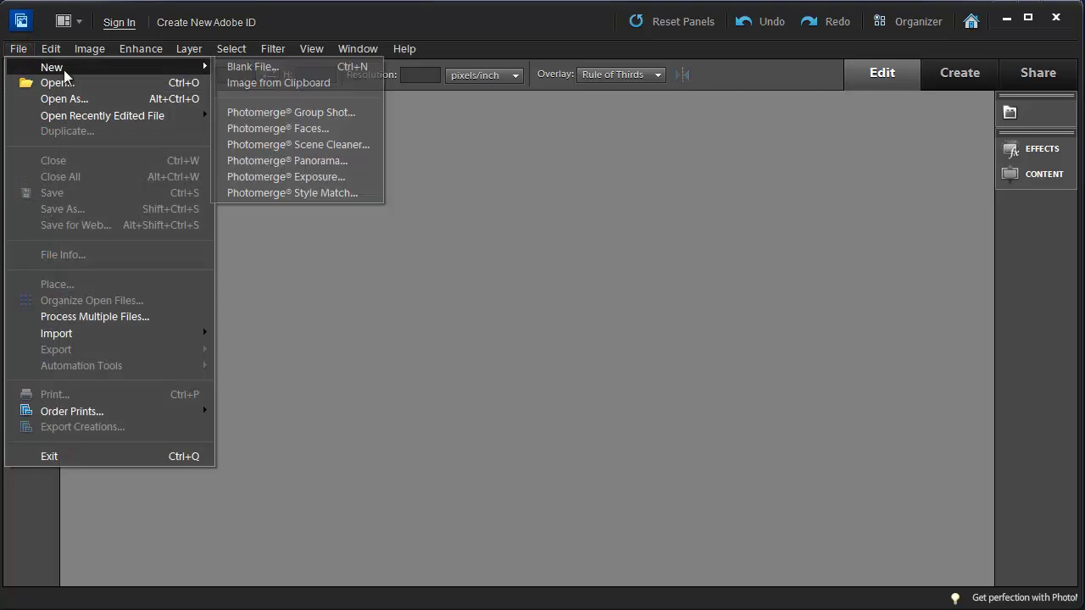
click(272, 84)
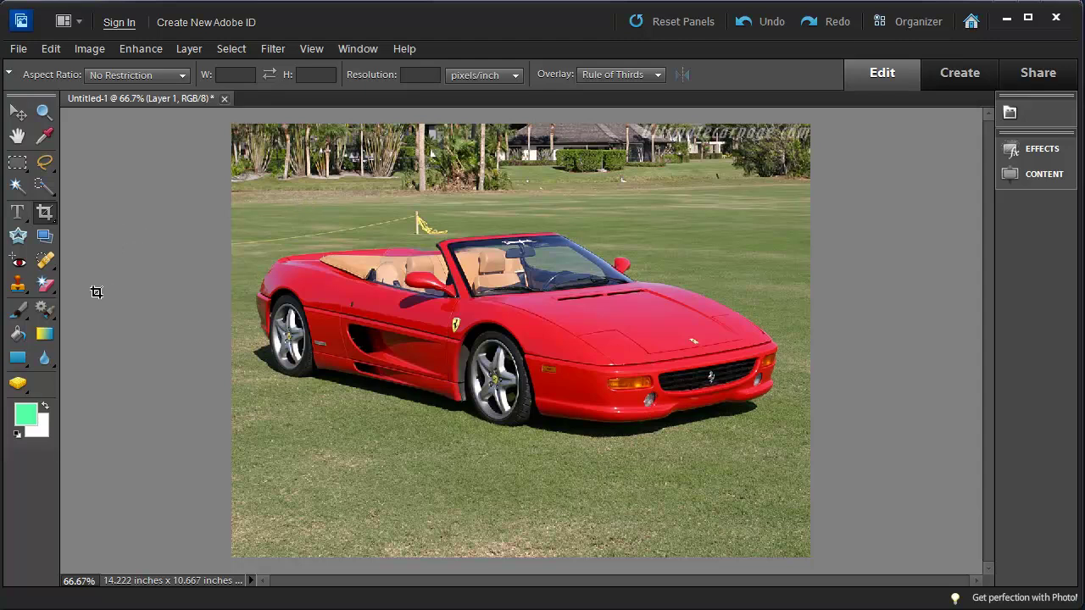
Erase the lawn with the Magic Eraser Tool, testing tolerance 10, then 50
click(46, 288)
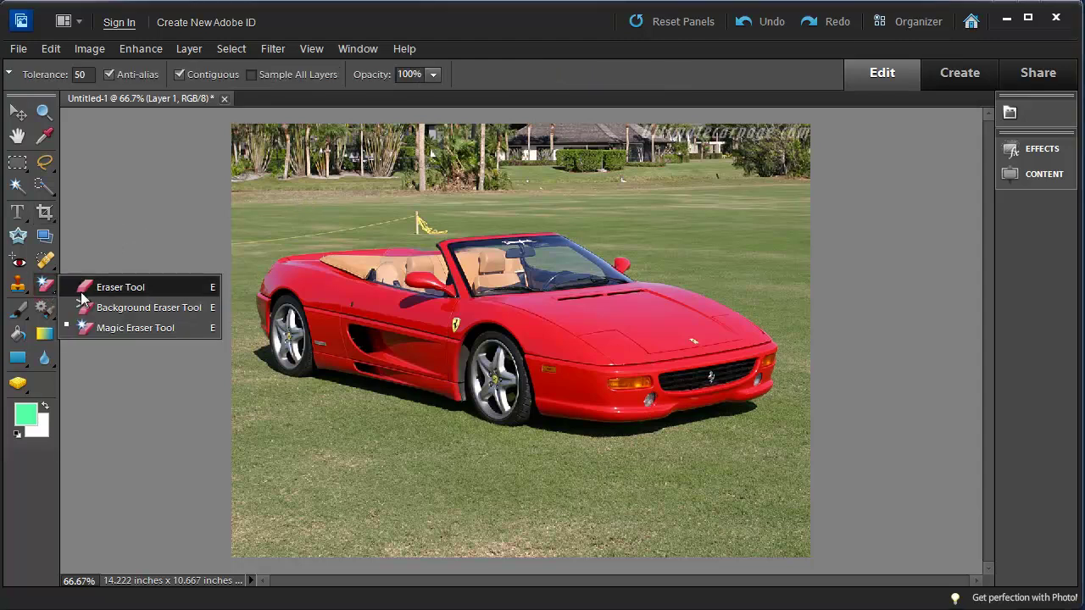
click(122, 327)
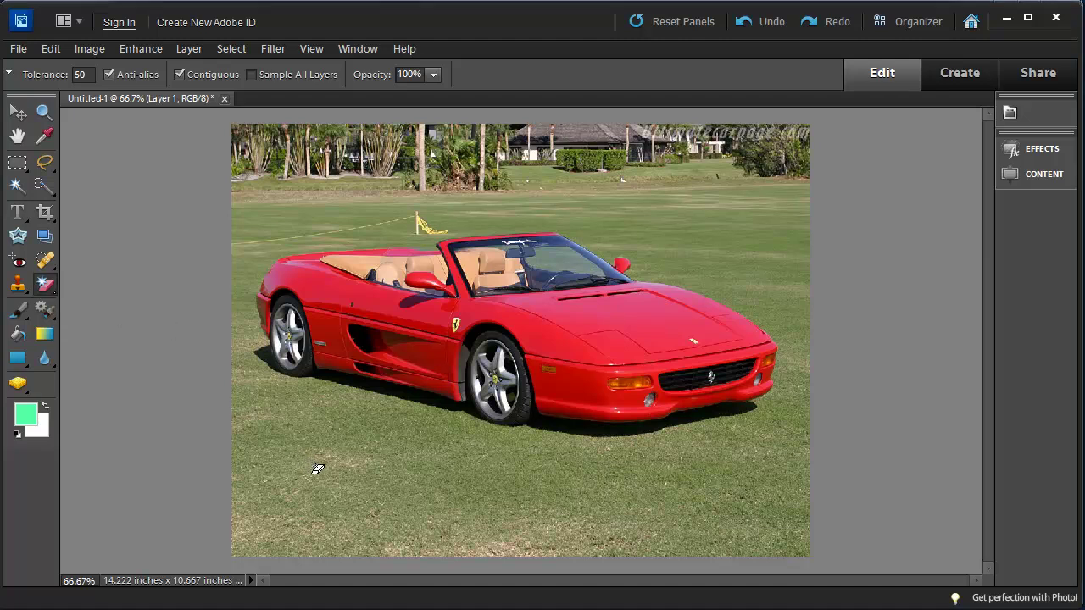
text(10)
click(296, 436)
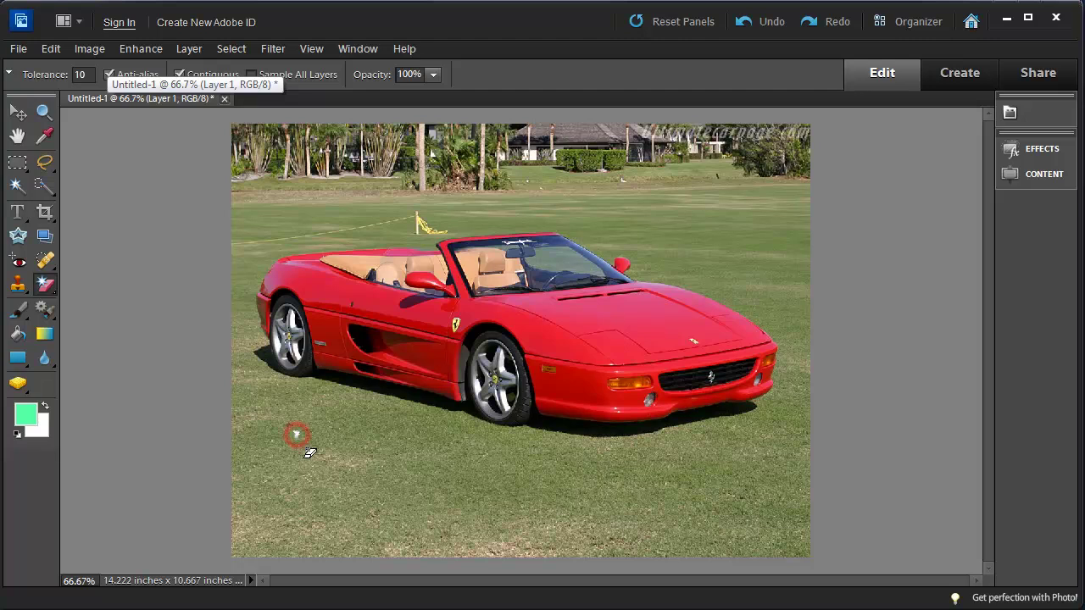
click(347, 450)
click(319, 424)
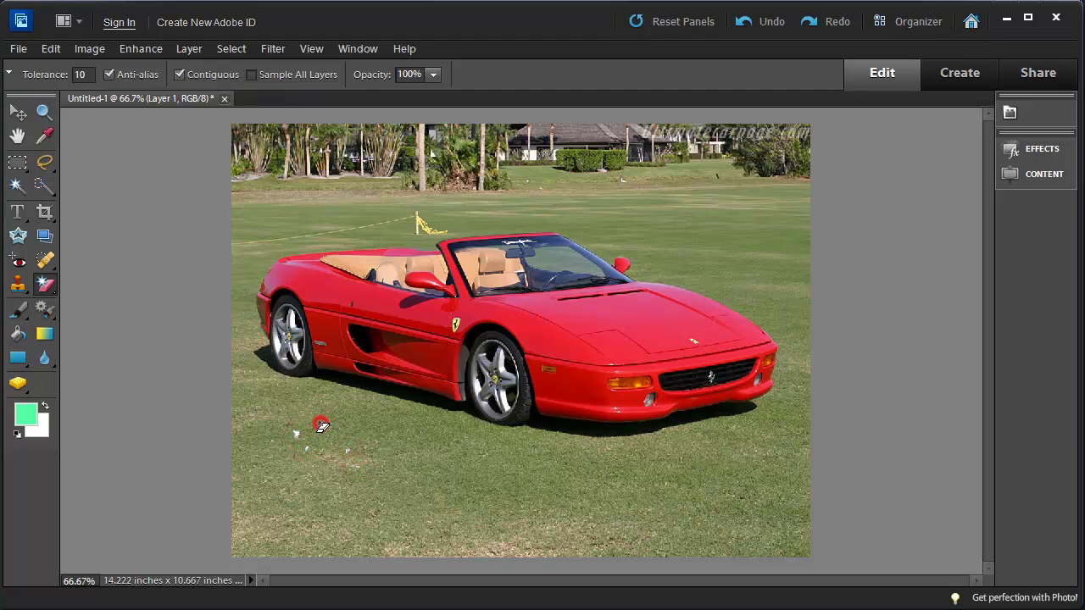
click(76, 73)
click(279, 437)
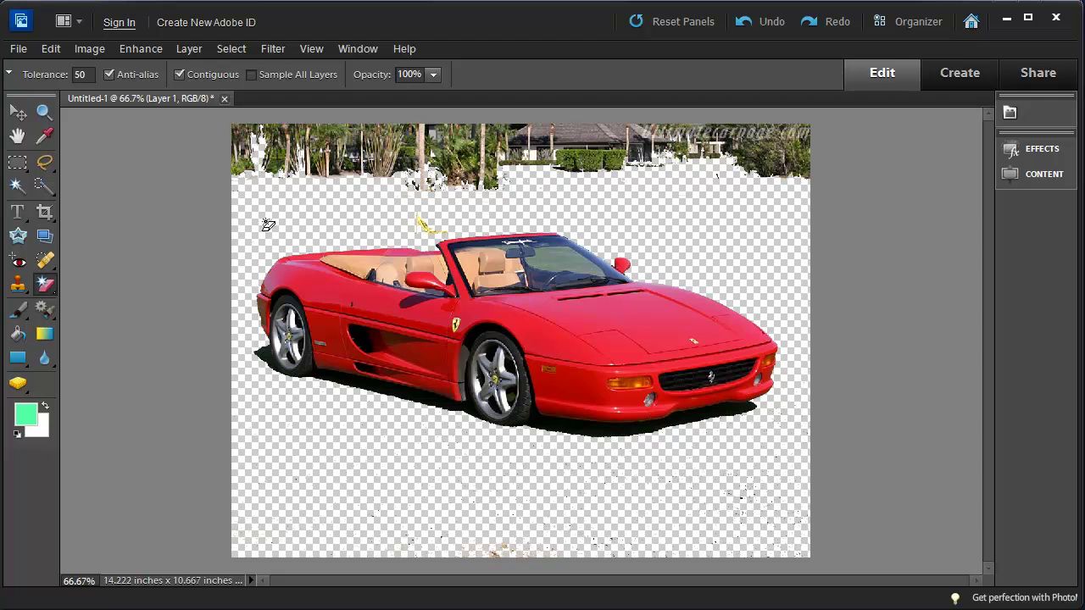
Marquee-select the yellow scrap above the car, delete it, and deselect
click(17, 163)
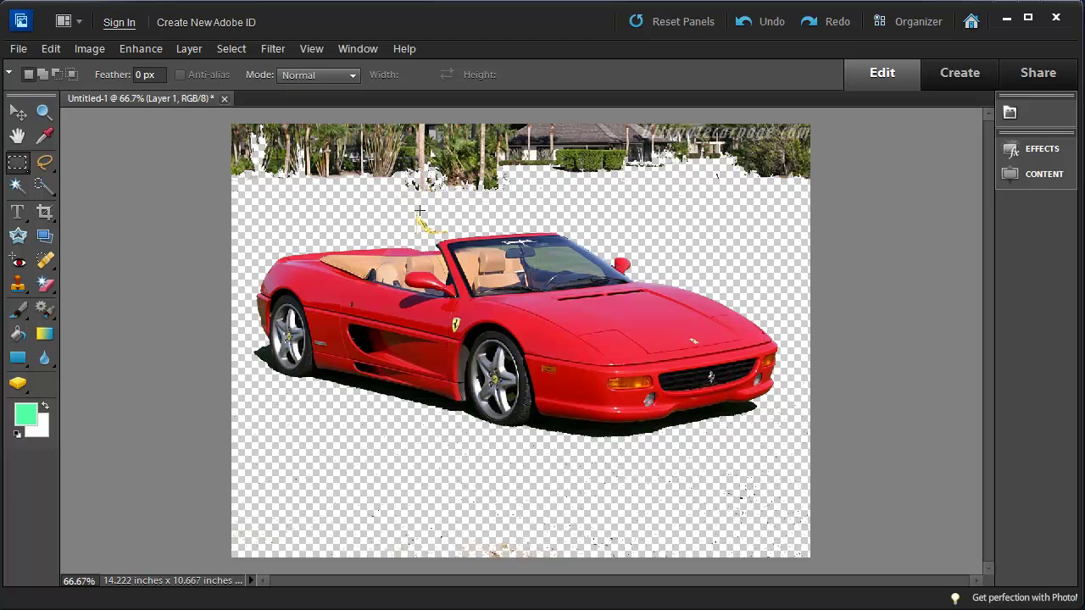
drag(396, 210, 442, 240)
click(50, 51)
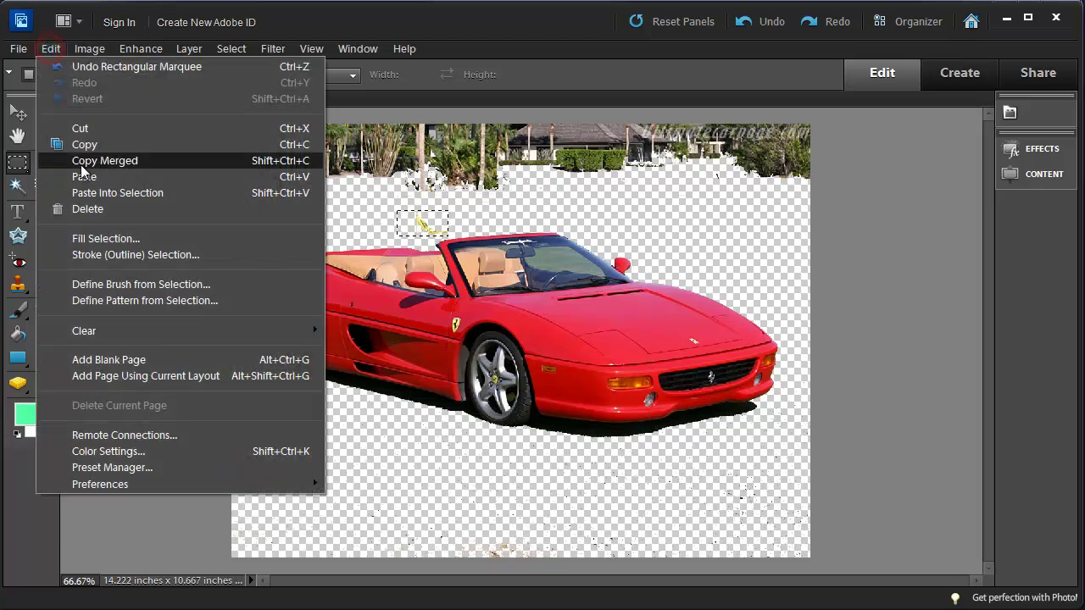
click(93, 210)
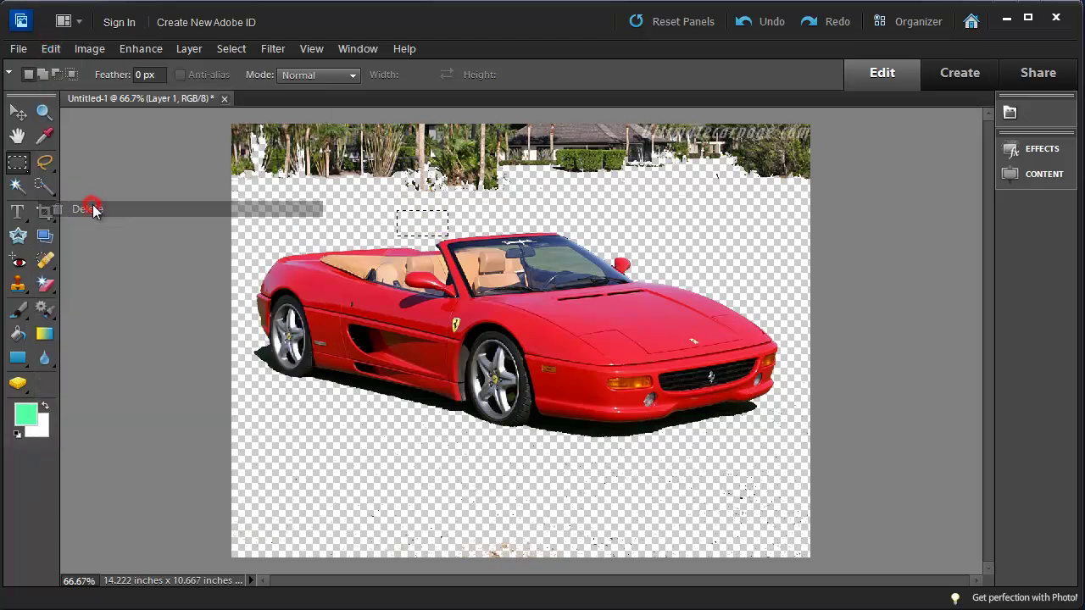
click(172, 225)
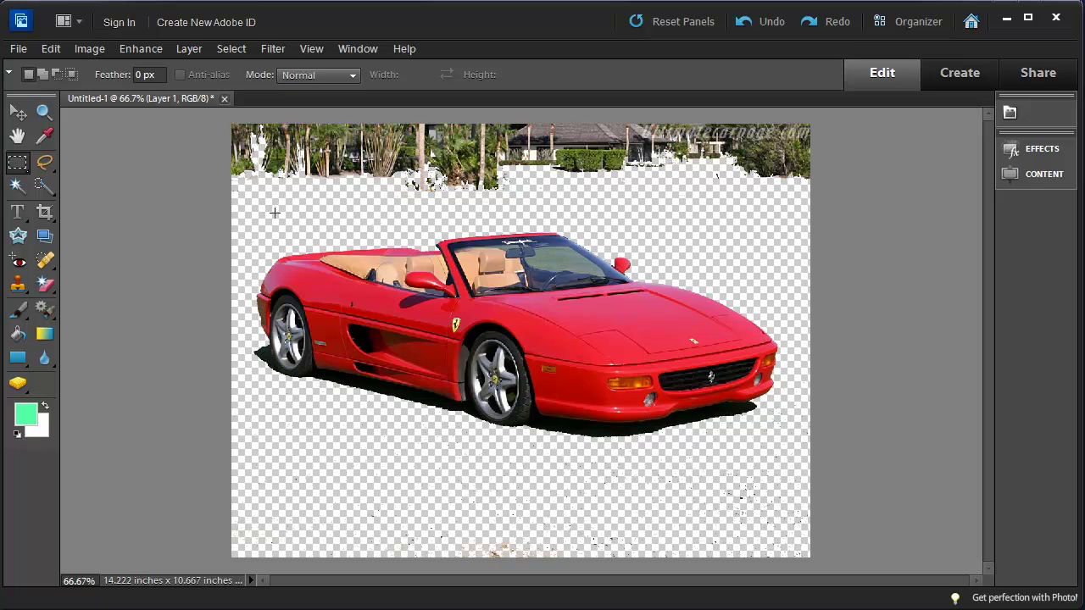
Crop to a box around the Ferrari, nudging the left edge out slightly
click(45, 211)
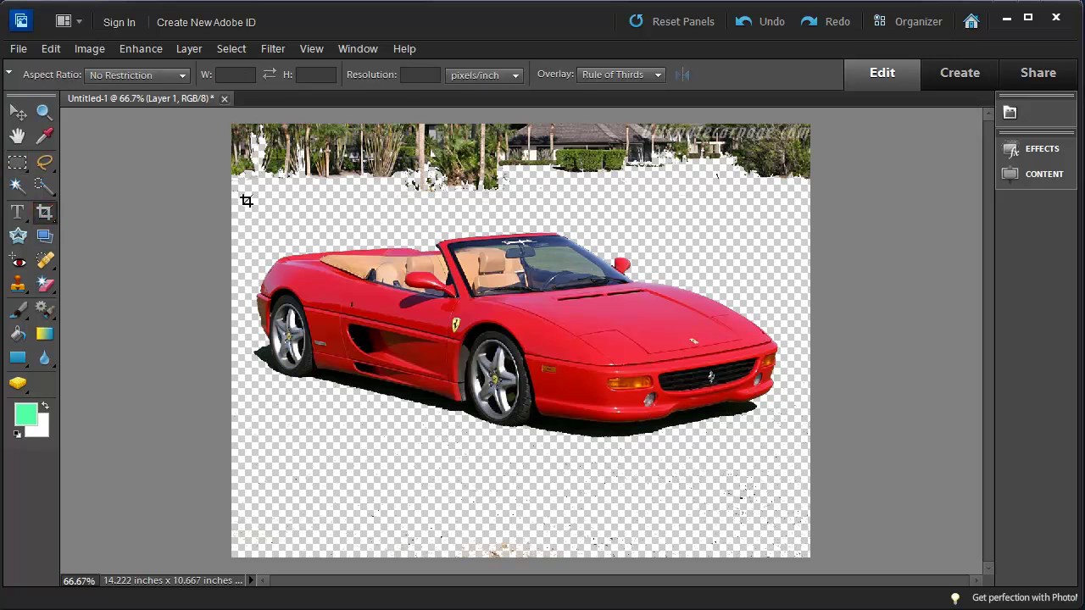
drag(249, 207, 794, 450)
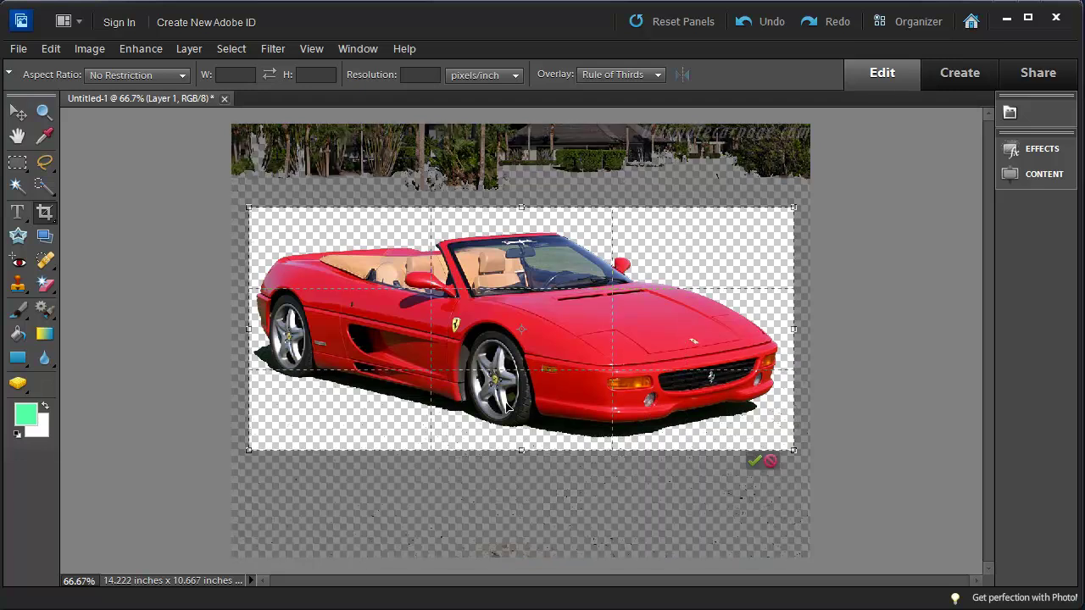
drag(248, 328, 243, 327)
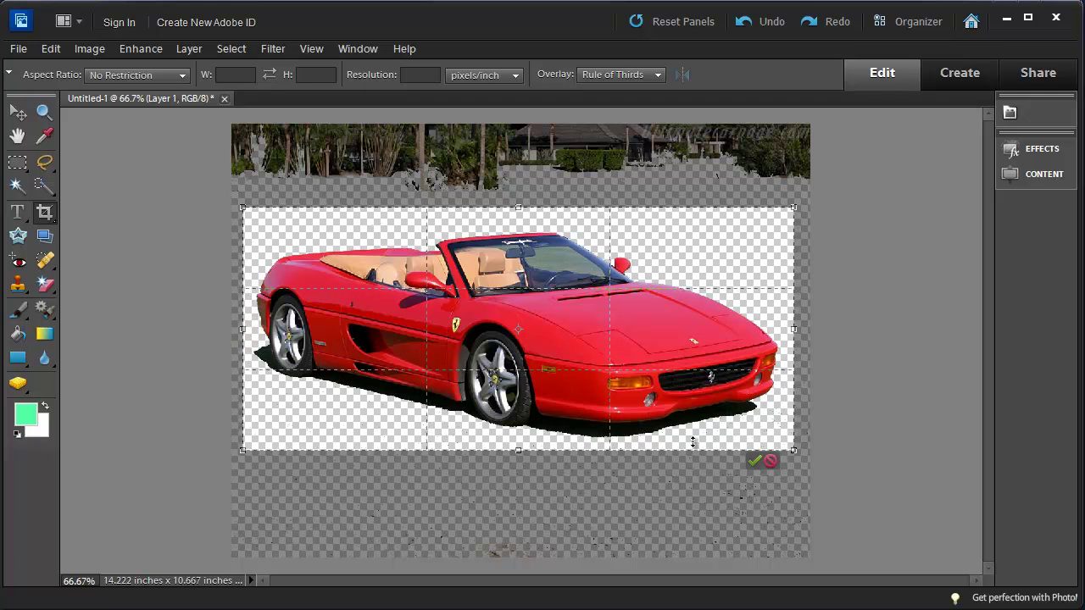
click(756, 462)
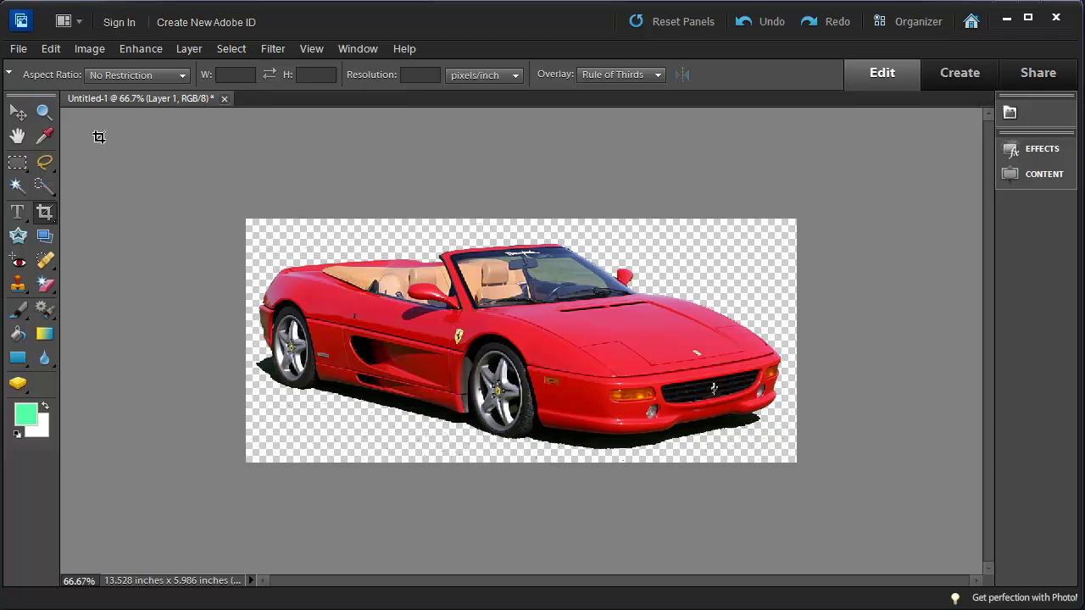
Save the image as Ferrari.png in PNG format with Interlace set to None
click(19, 50)
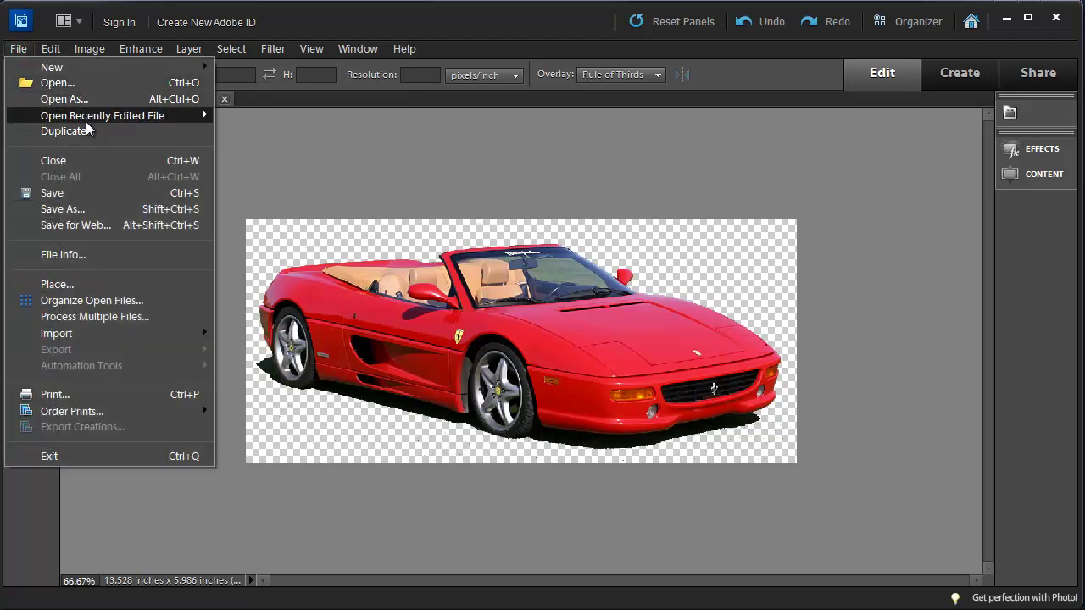
click(112, 211)
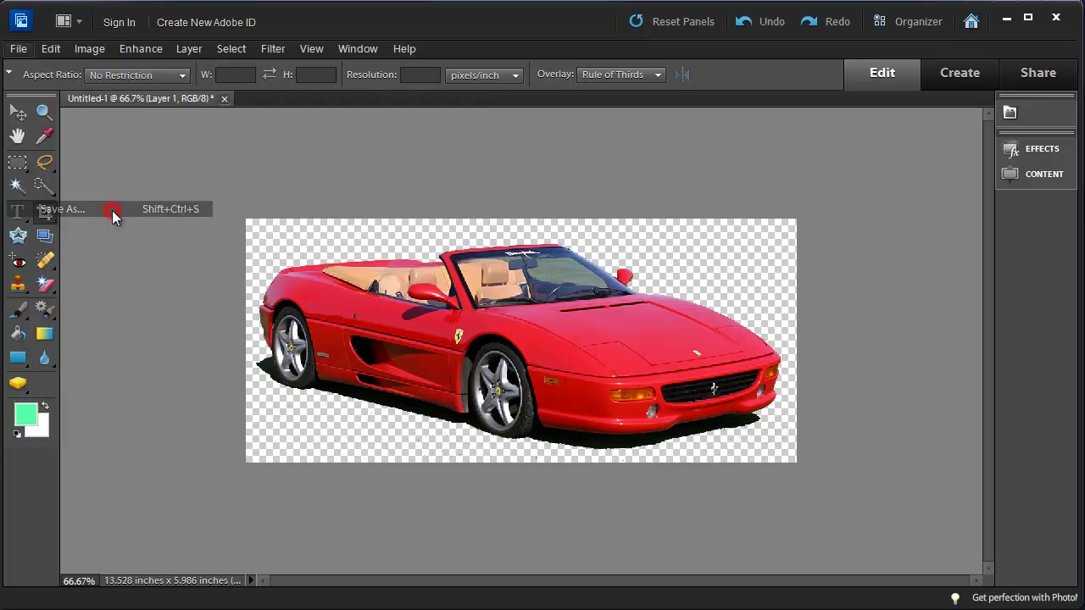
click(662, 371)
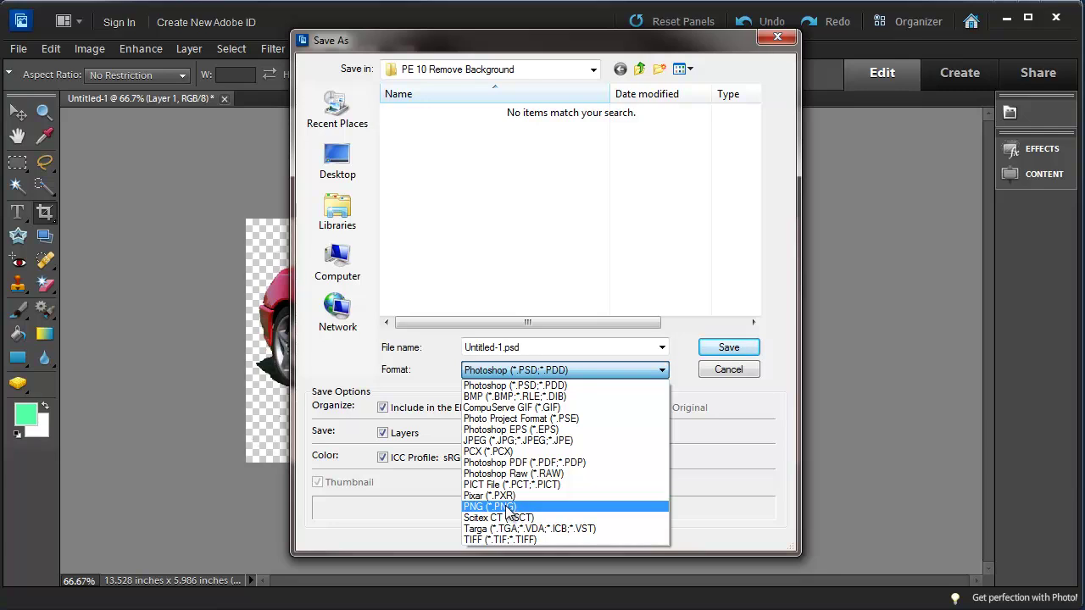
click(508, 507)
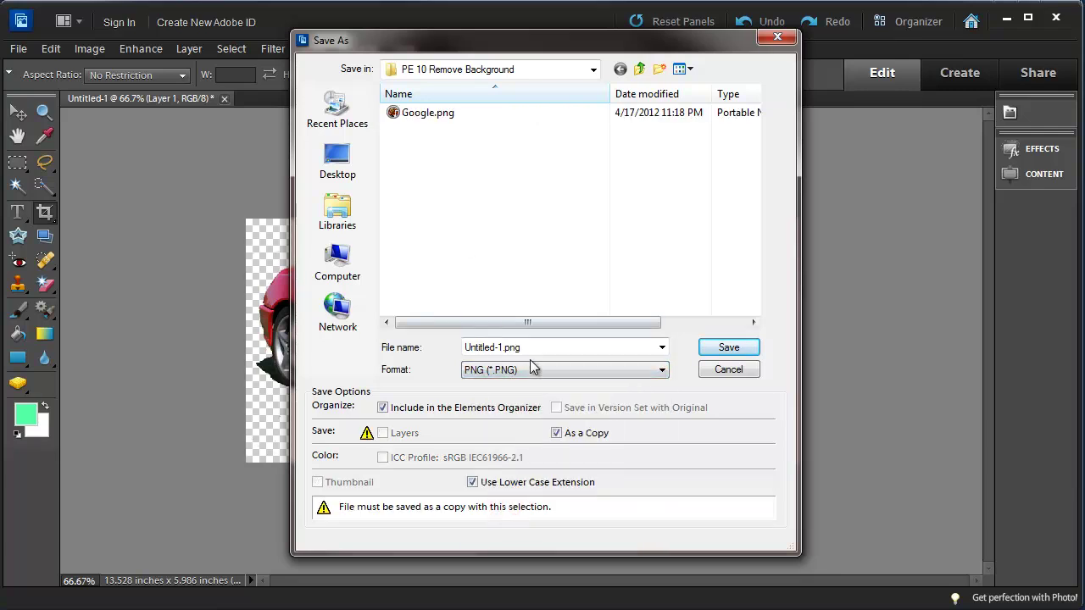
text(Ferrari)
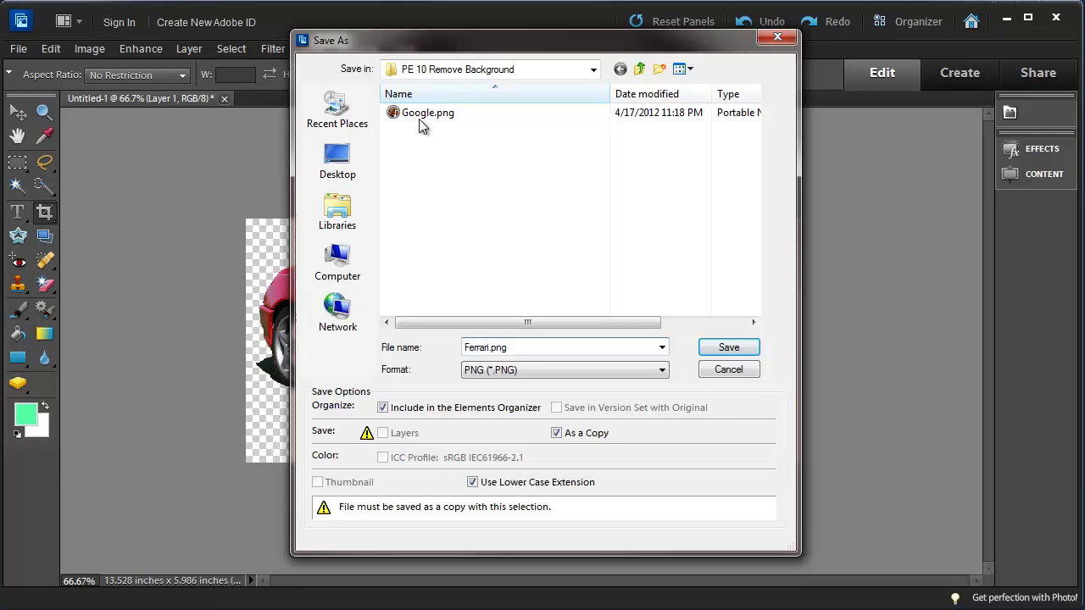
click(727, 351)
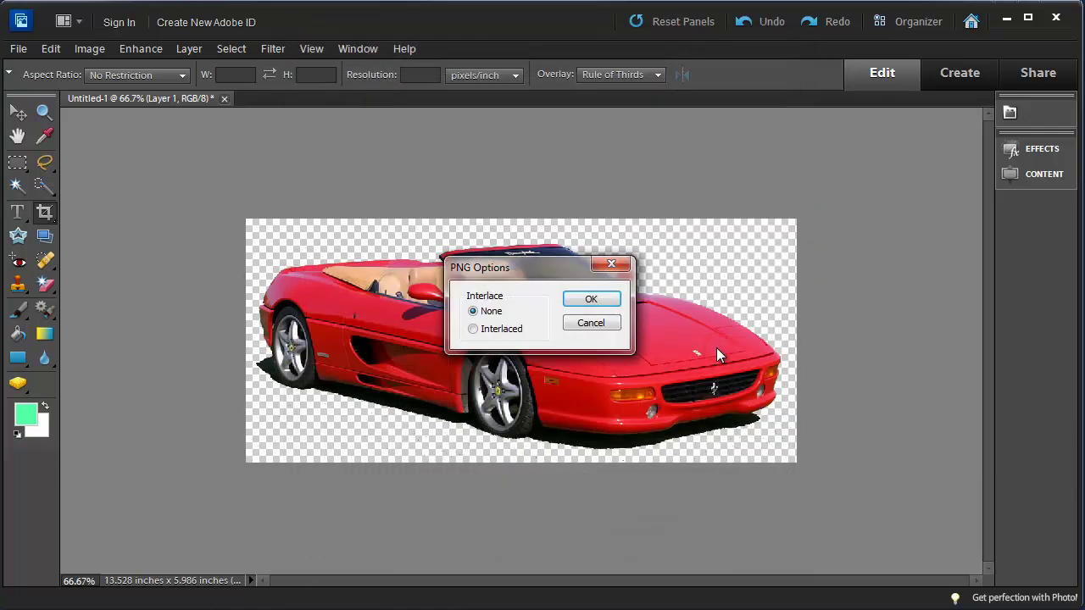
click(572, 303)
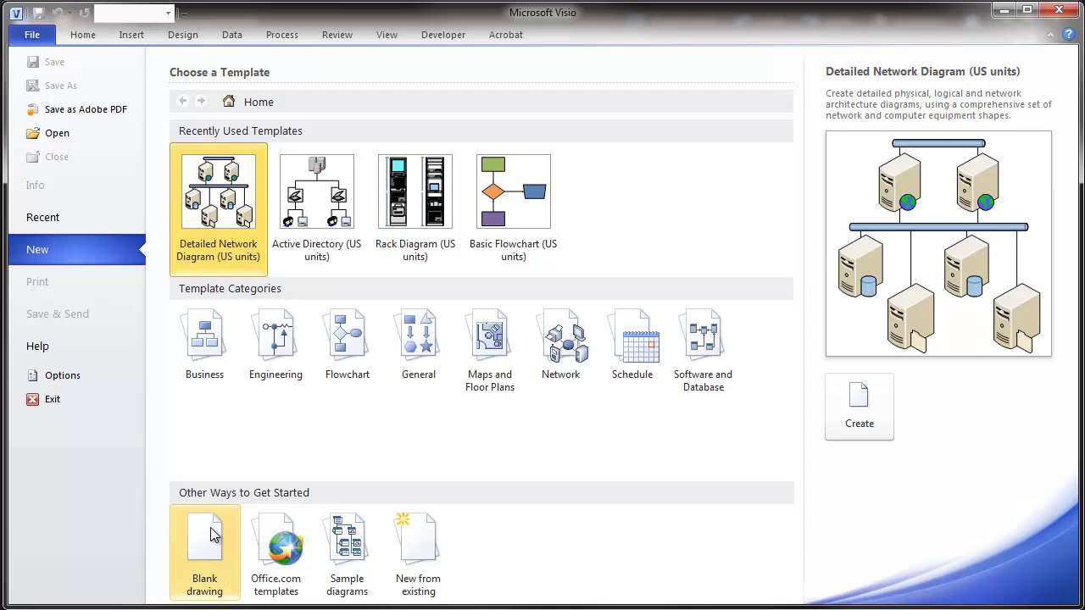
Create a blank Visio drawing and add Page-2 with page type Background
click(213, 563)
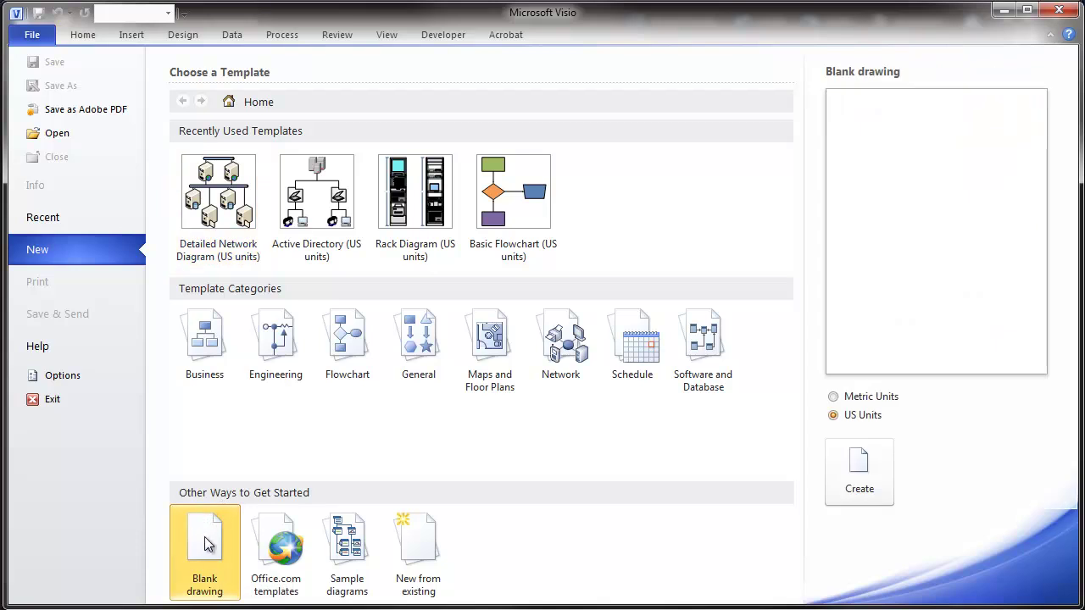
double_click(208, 543)
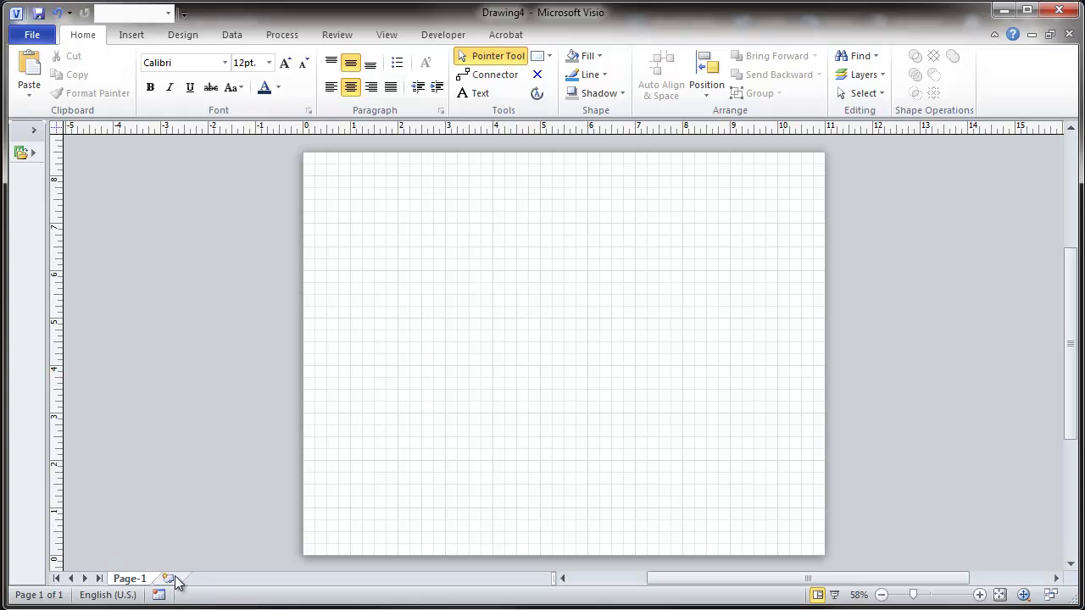
click(173, 578)
right_click(180, 581)
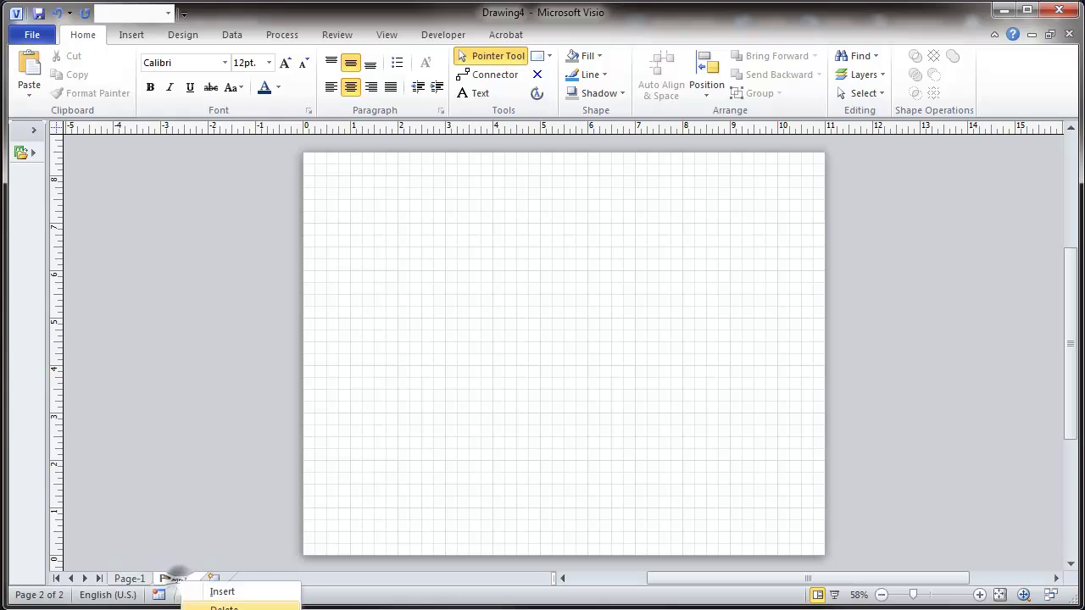
key(r)
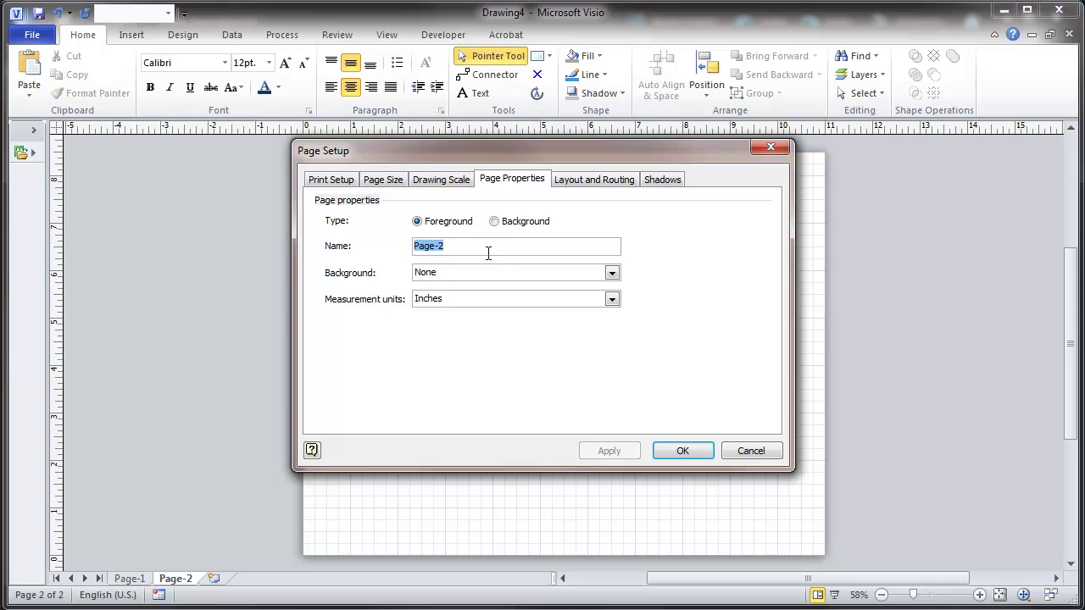
click(494, 223)
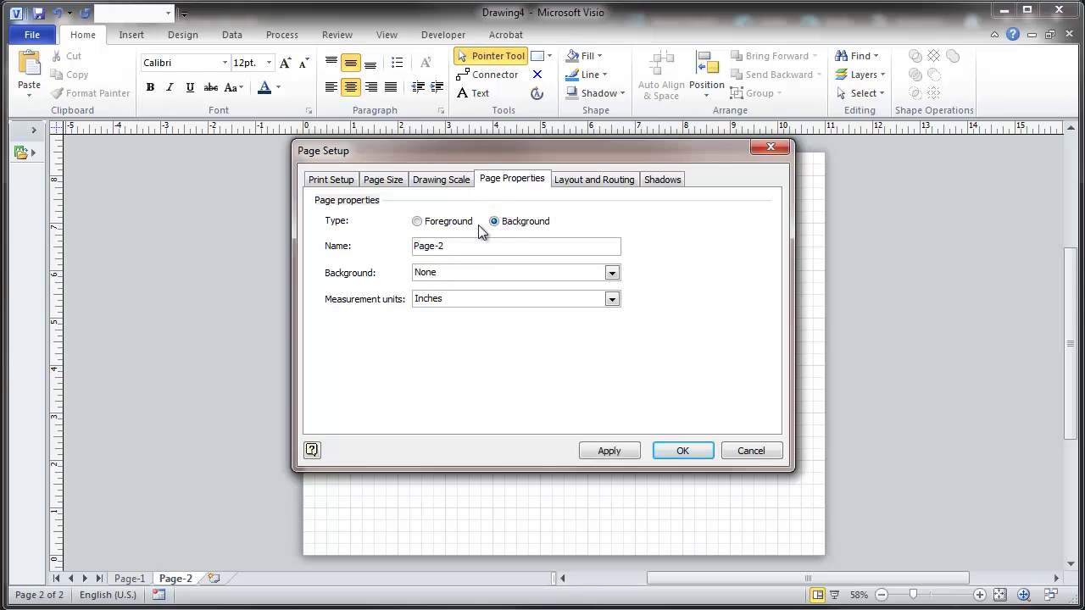
click(610, 451)
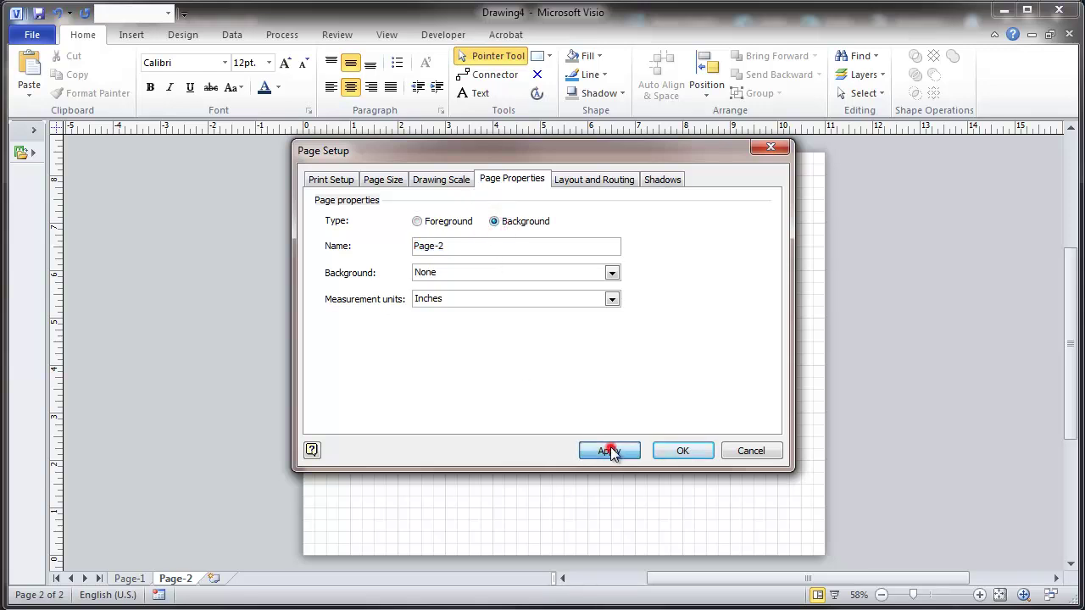
click(666, 452)
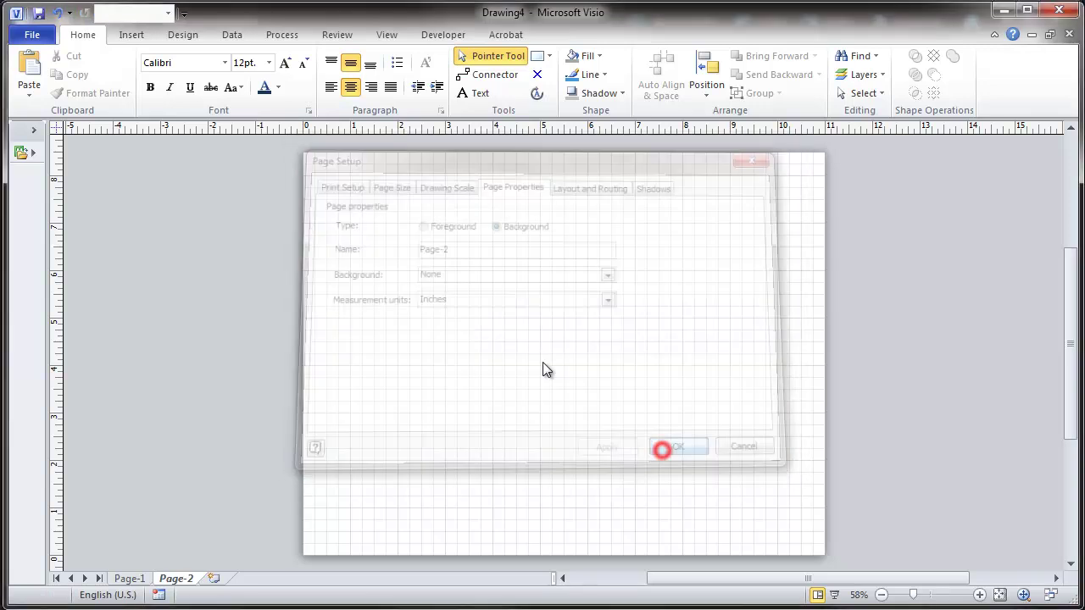
Draw a page-sized rectangle on Page-2 with a plain grey fill
click(539, 56)
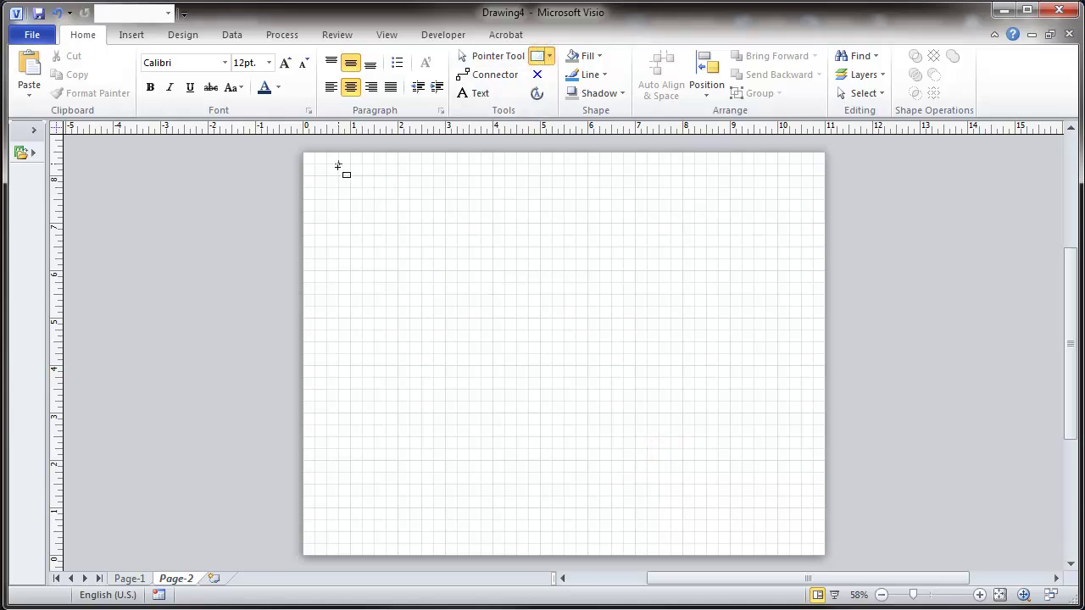
drag(301, 153, 826, 447)
drag(1078, 471, 1069, 428)
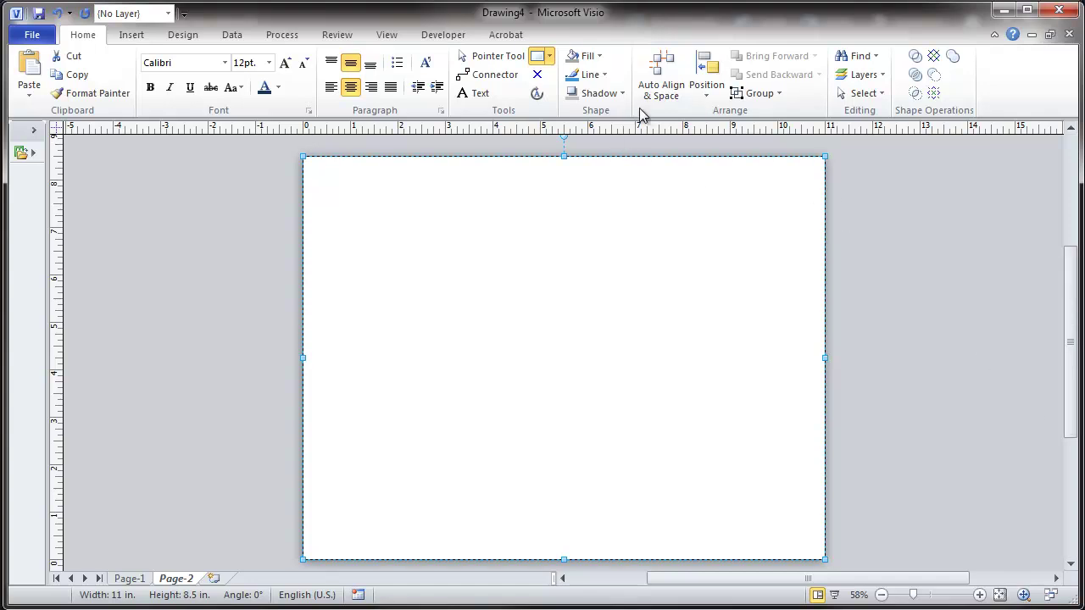
click(598, 59)
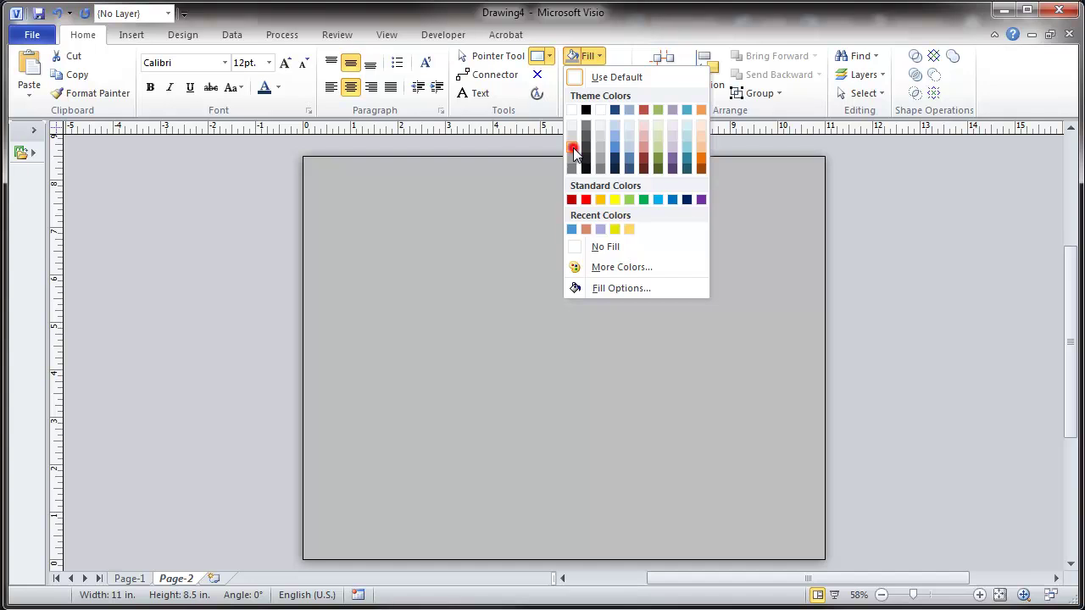
click(574, 152)
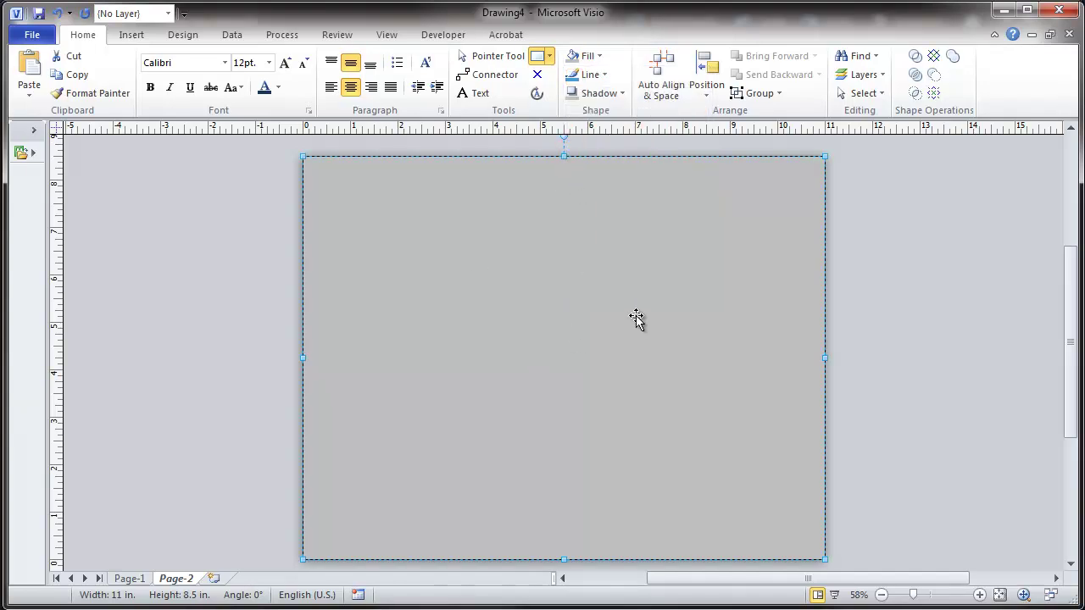
Give the rectangle fill pattern 39 with a dark grey pattern colour
right_click(583, 294)
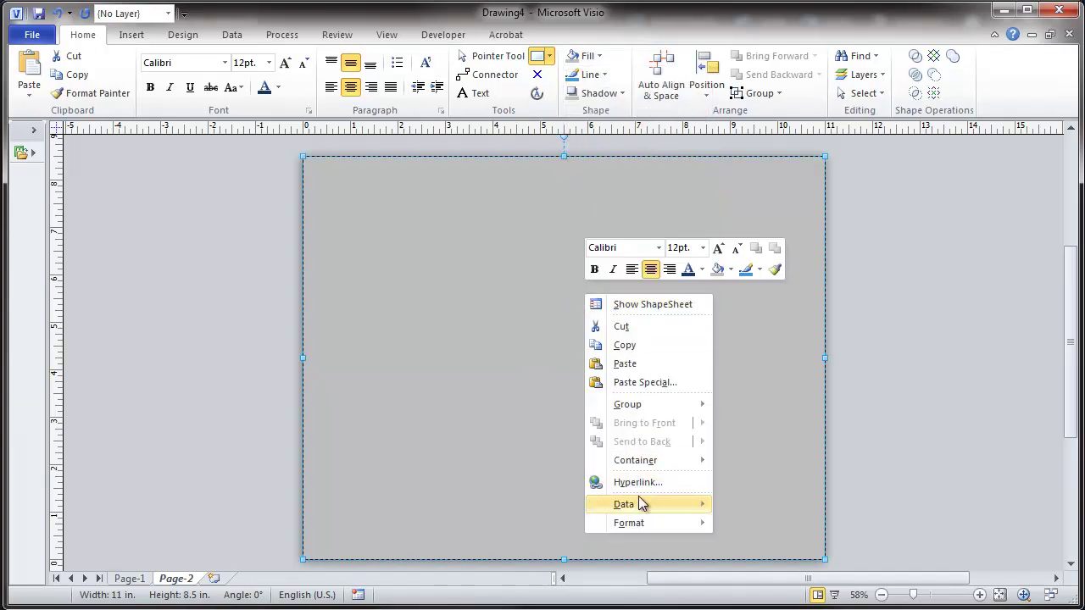
mouse_move(675, 523)
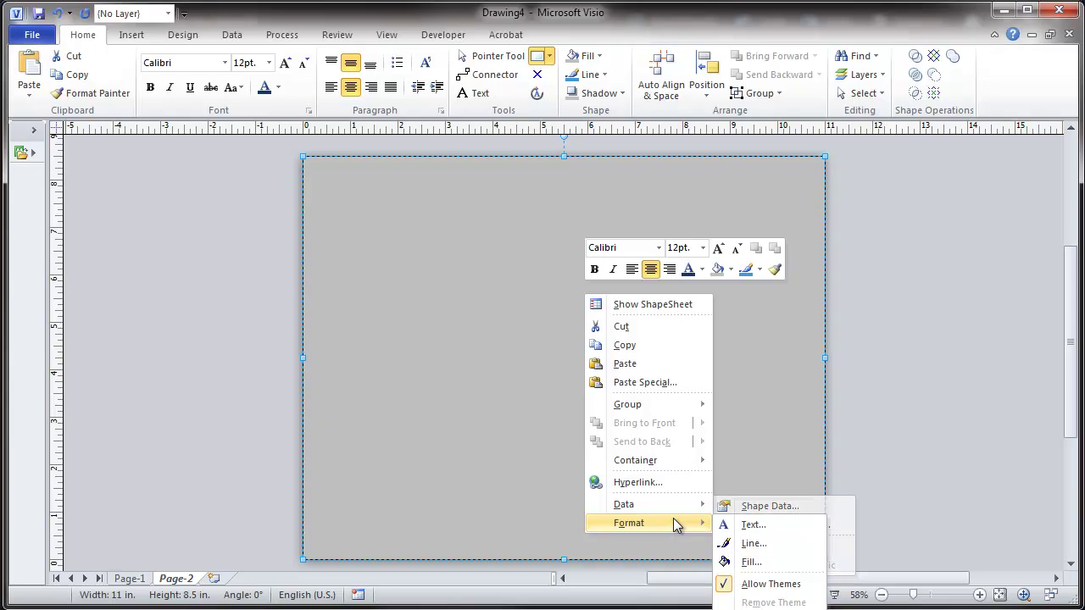
click(749, 563)
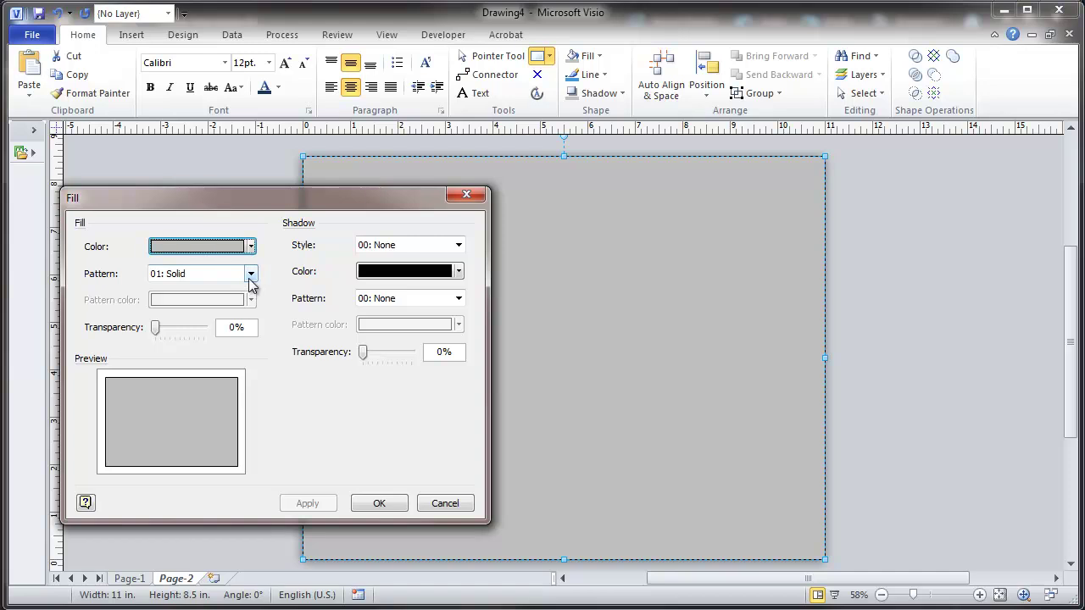
click(250, 278)
drag(252, 311, 251, 398)
click(178, 421)
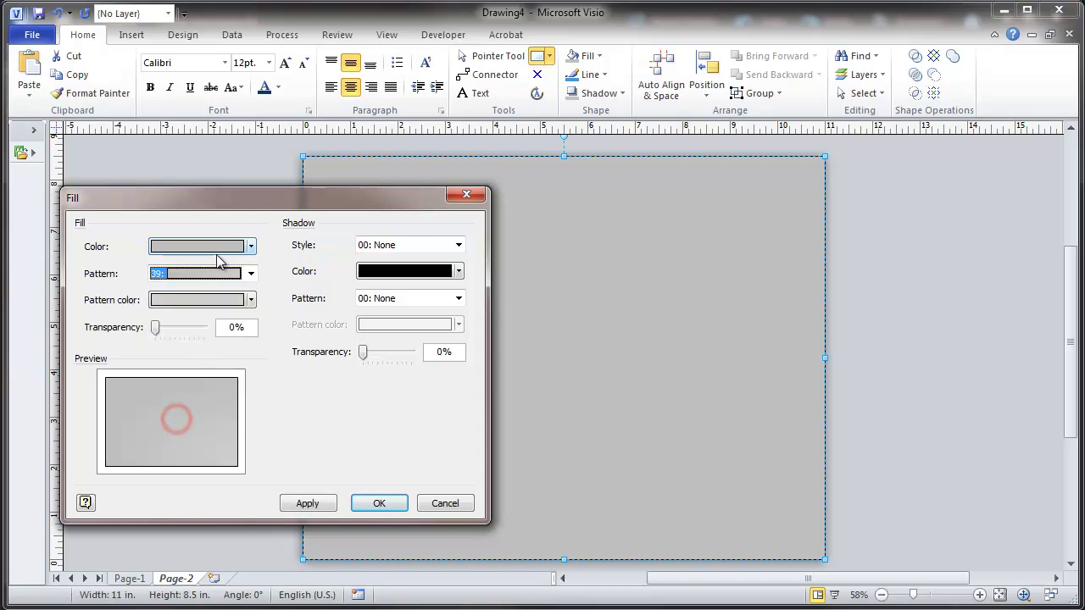
click(250, 300)
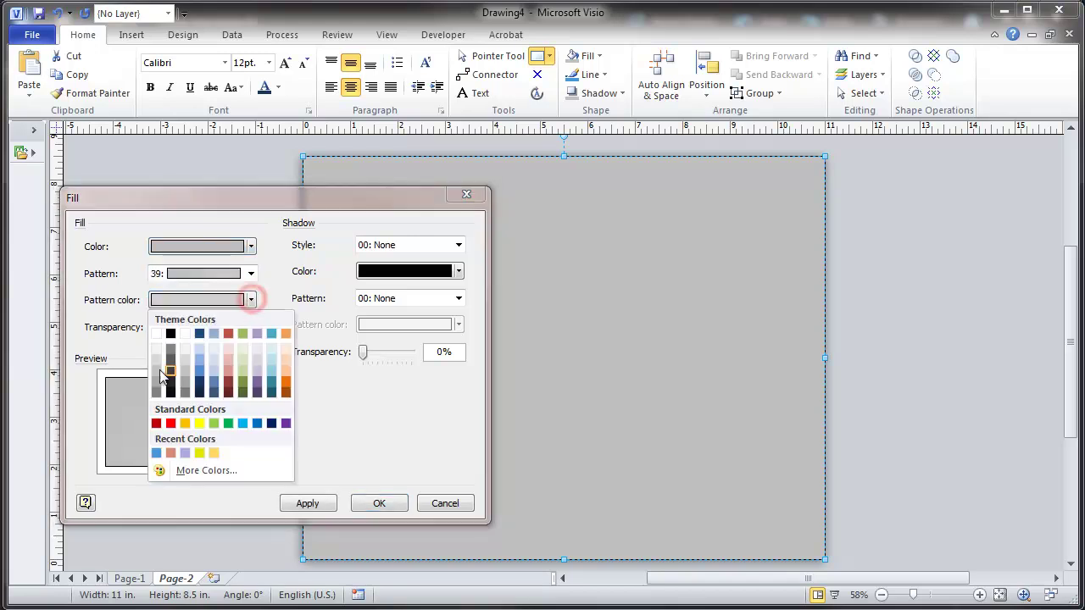
click(170, 372)
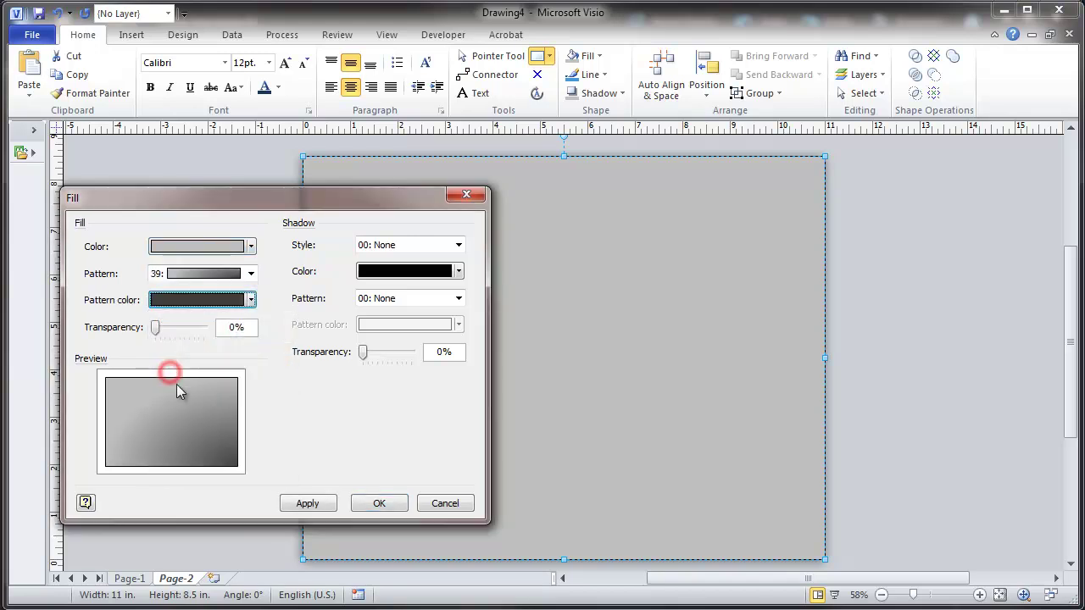
click(315, 503)
click(366, 503)
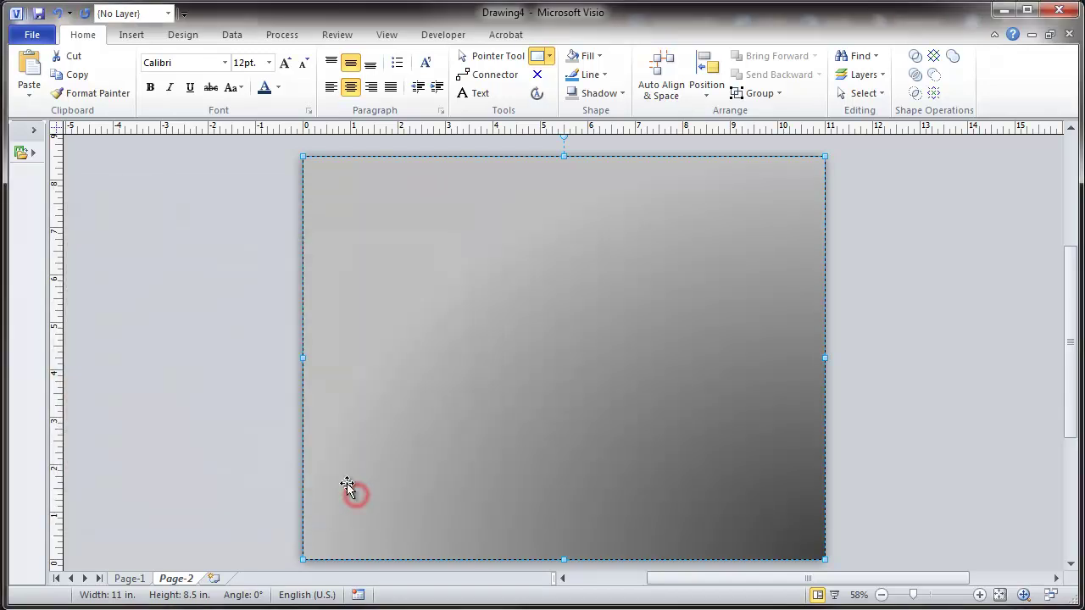
Set Page-2 as the background in Page-1's page properties
click(128, 579)
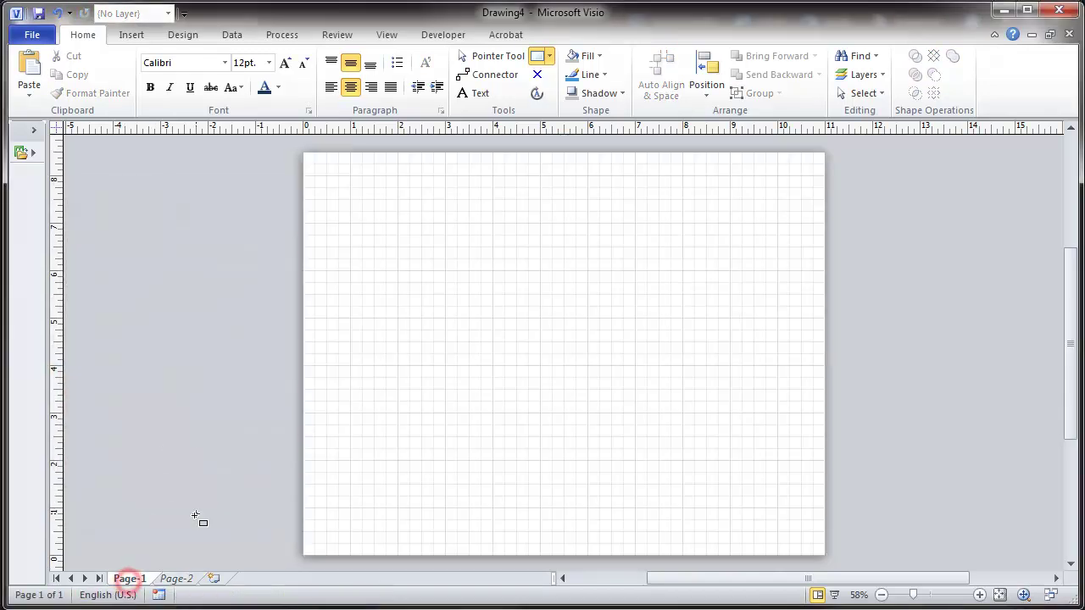
right_click(128, 578)
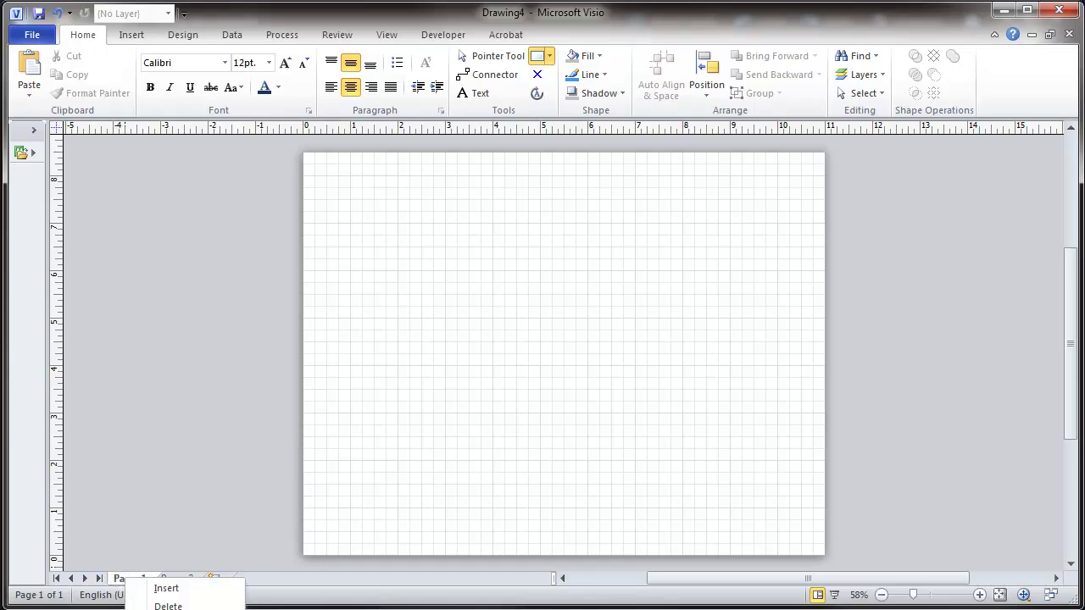
click(174, 608)
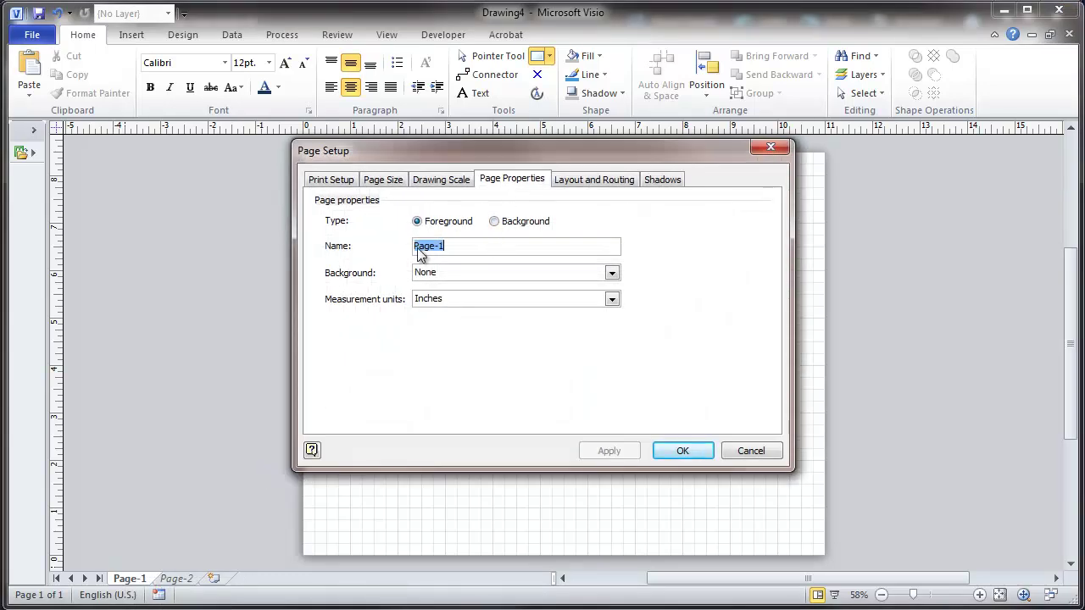
click(612, 273)
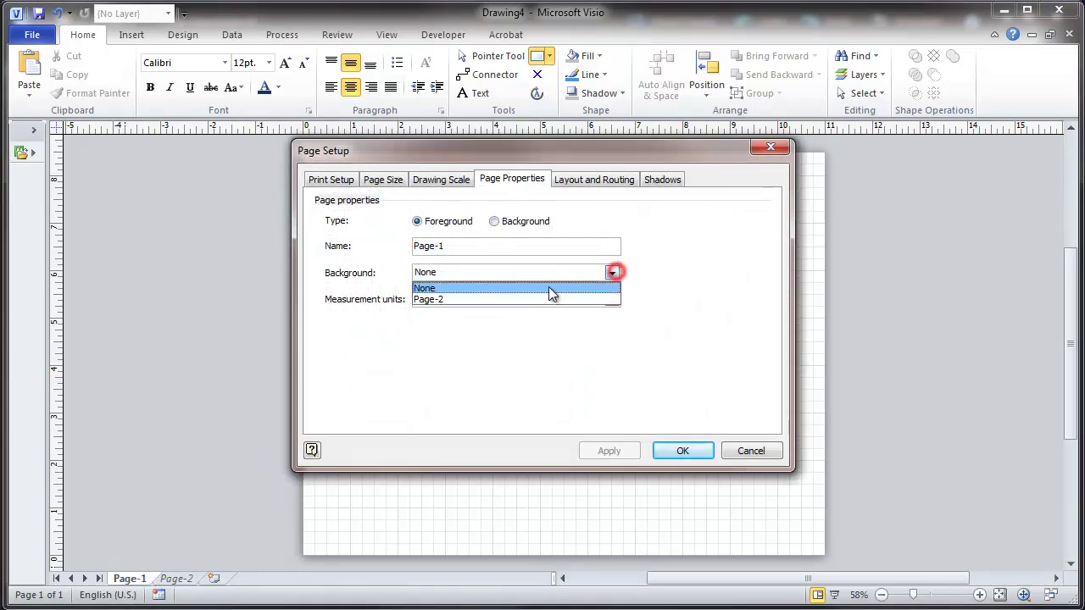
click(434, 300)
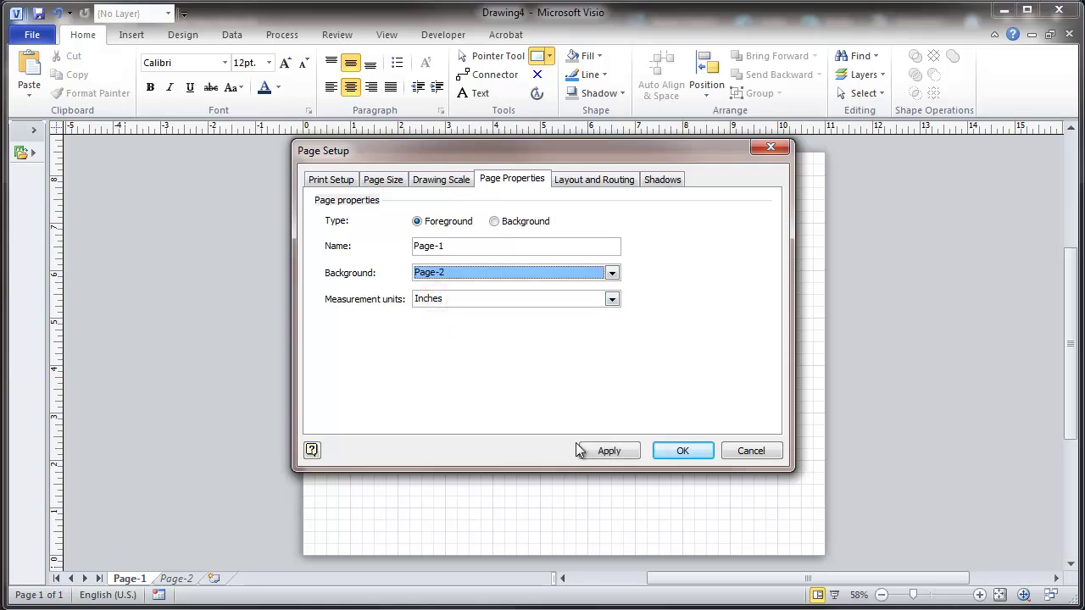
click(608, 451)
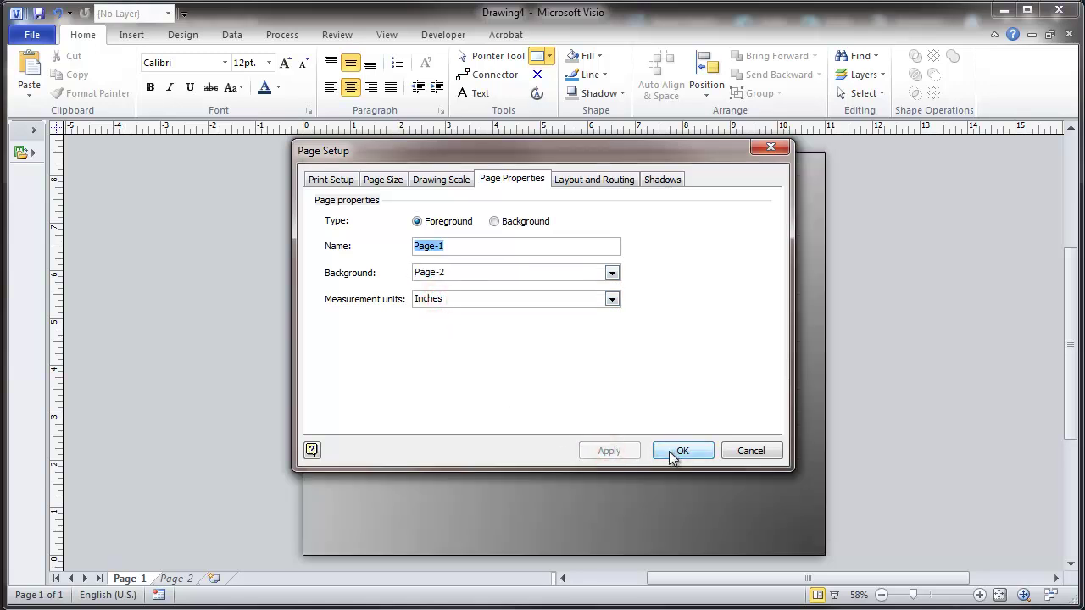
click(669, 451)
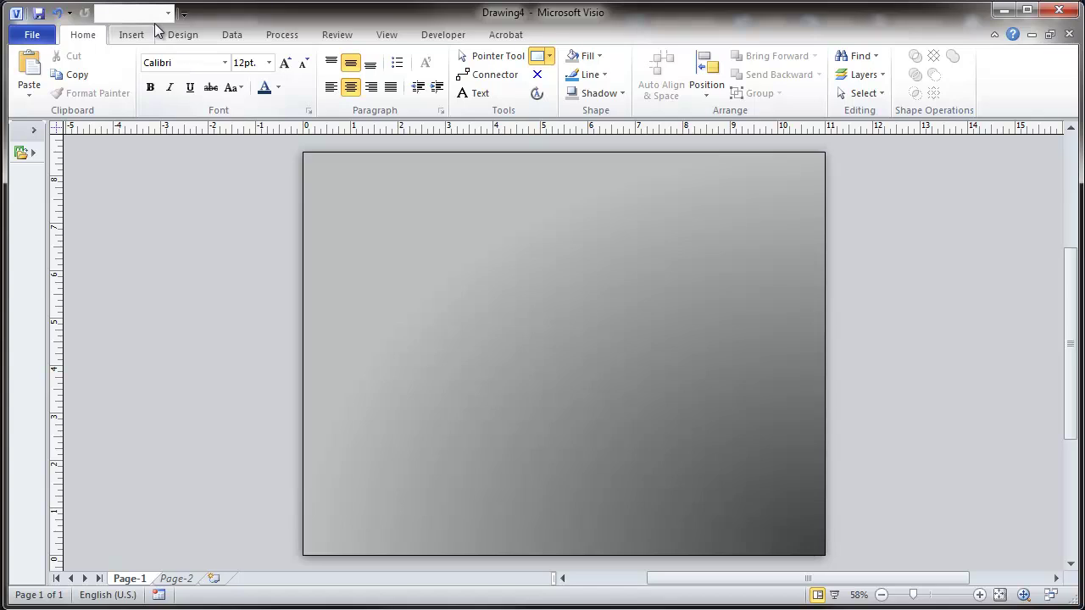
Insert Ferrari.png as a picture onto Page-1 of the Visio drawing
click(127, 38)
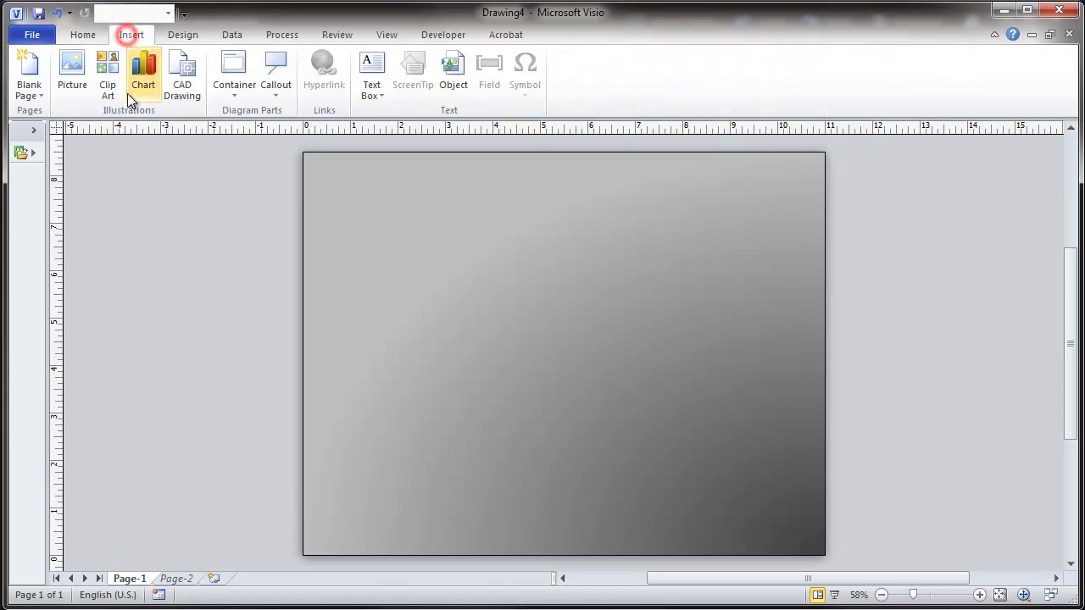
click(70, 72)
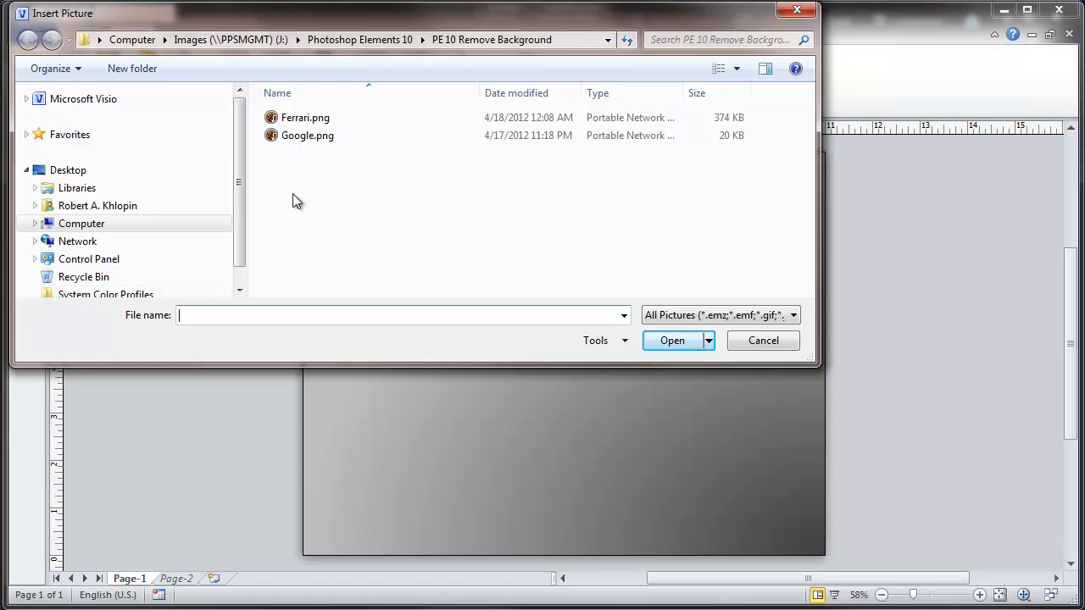
click(288, 123)
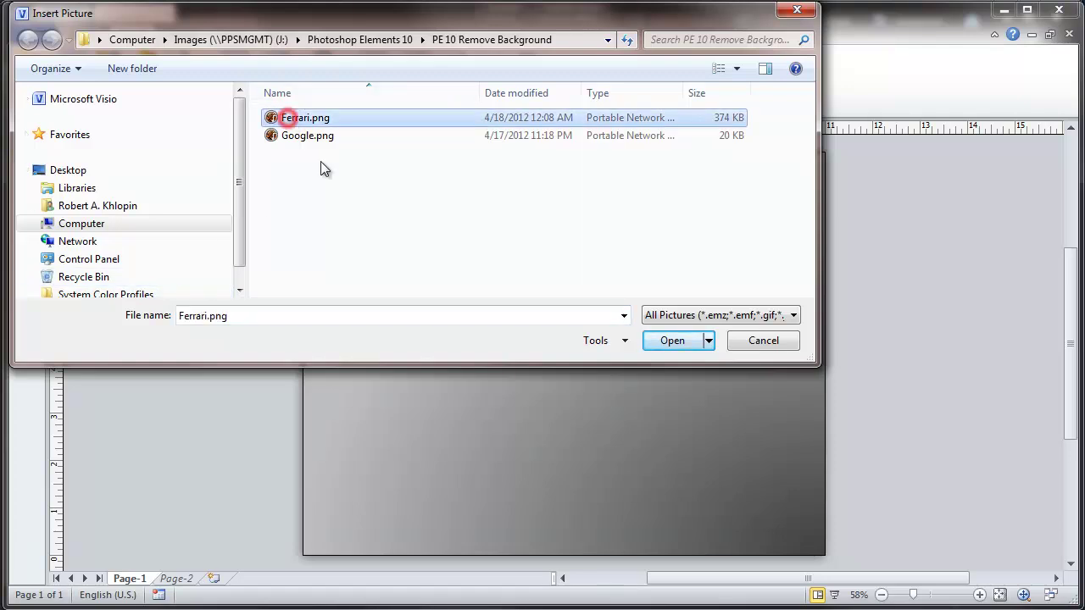
click(672, 341)
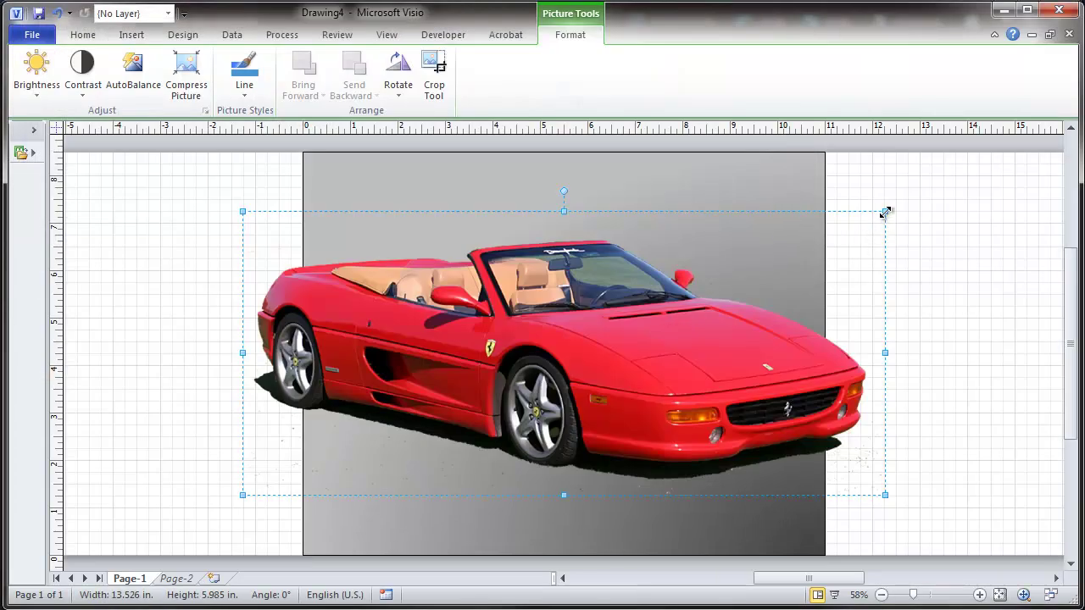
Shrink the Ferrari picture to about 8.8 × 3.9 inches and centre it over the gradient
drag(885, 211, 661, 342)
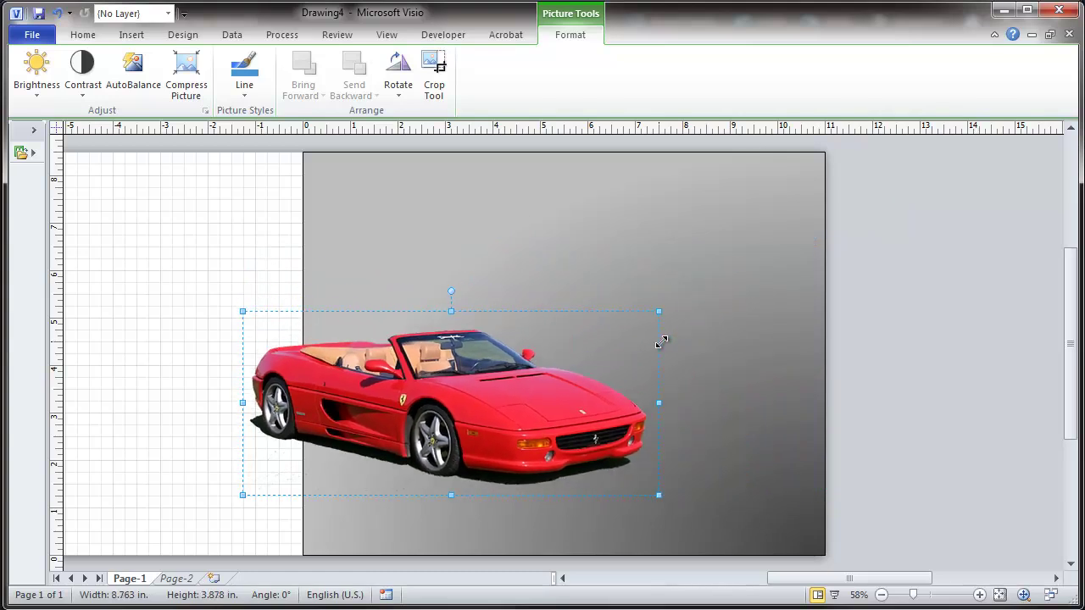
drag(479, 421, 598, 363)
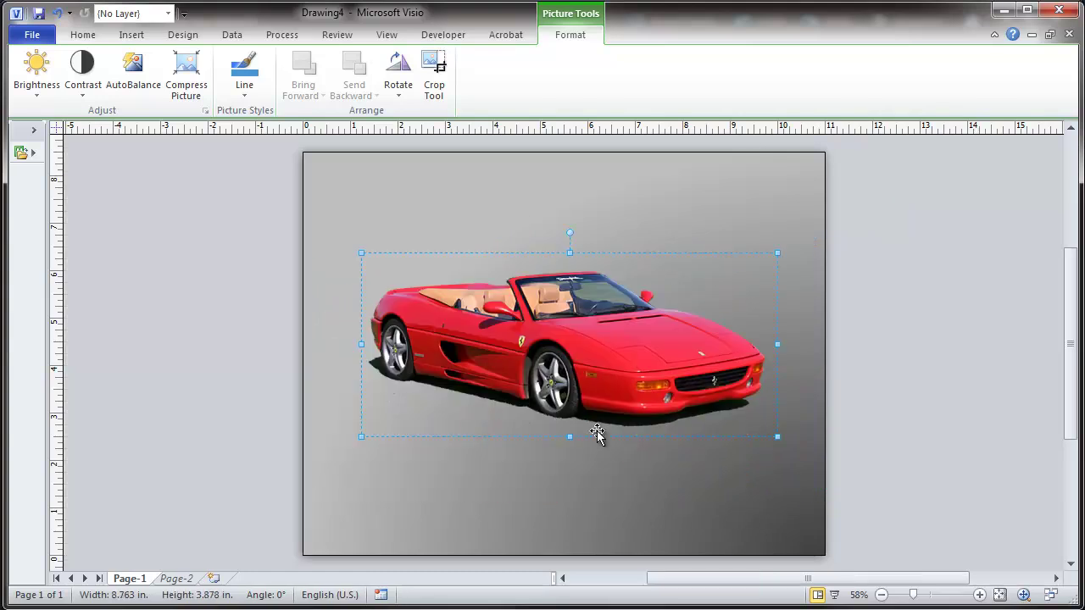
click(600, 488)
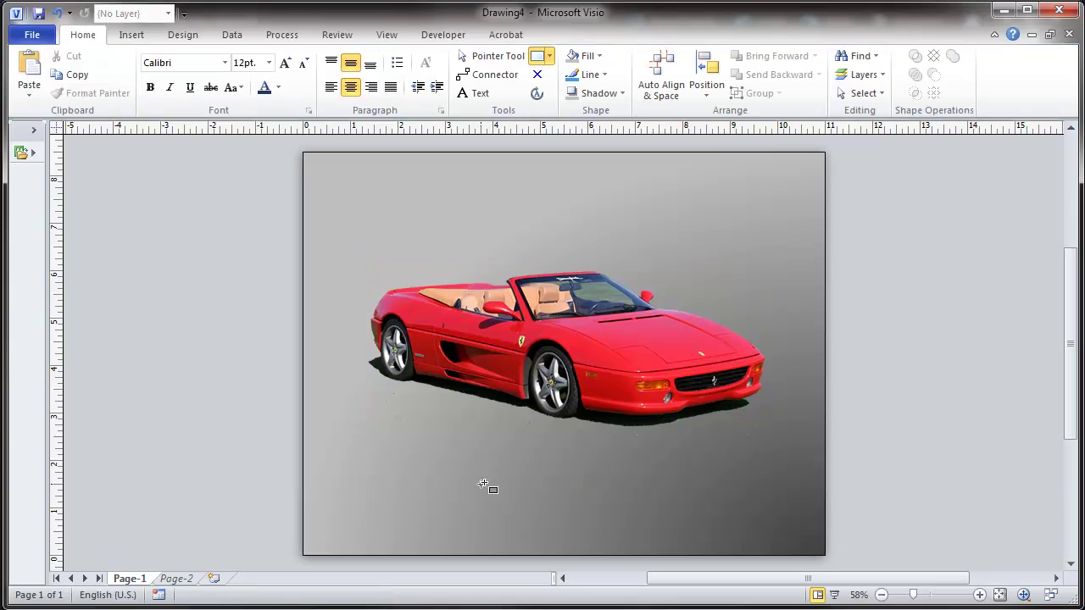